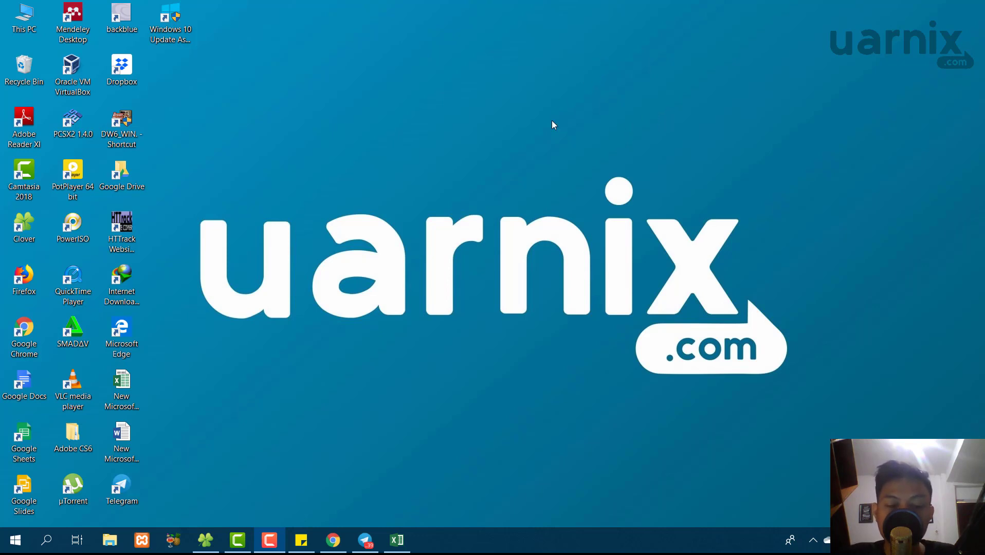
Restore the Book1 Excel window from the taskbar.
click(397, 540)
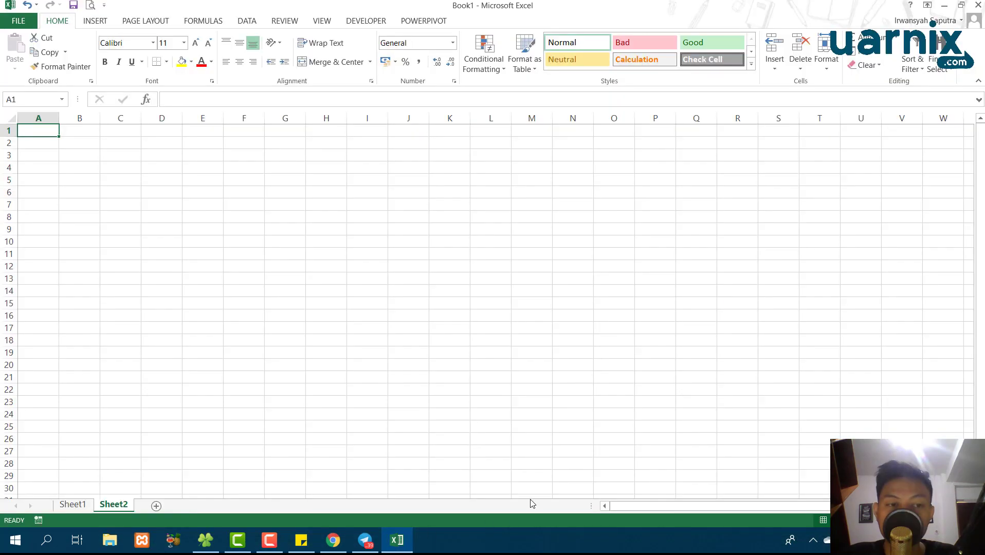
Enter a sample first name as text in cell E2 of Sheet2.
click(248, 145)
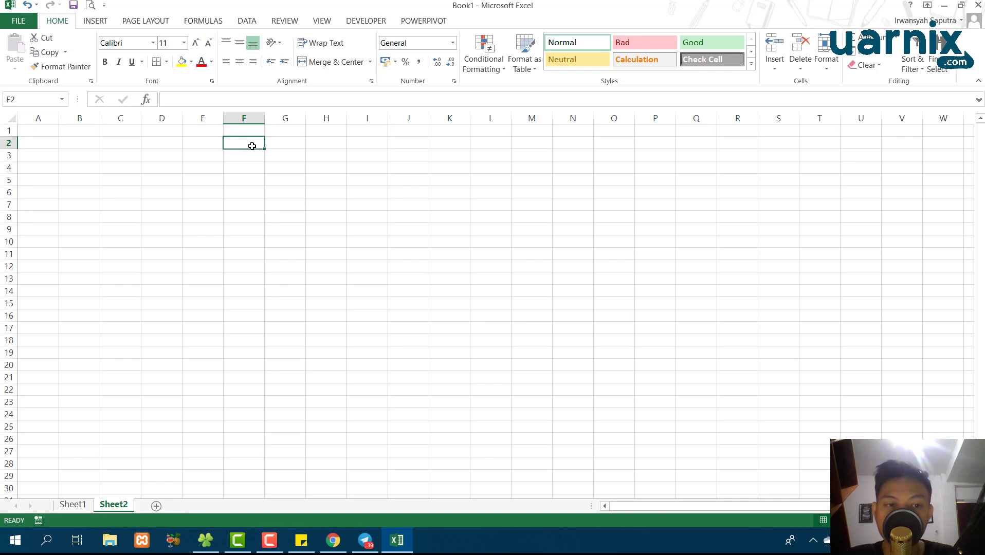
drag(222, 146, 215, 142)
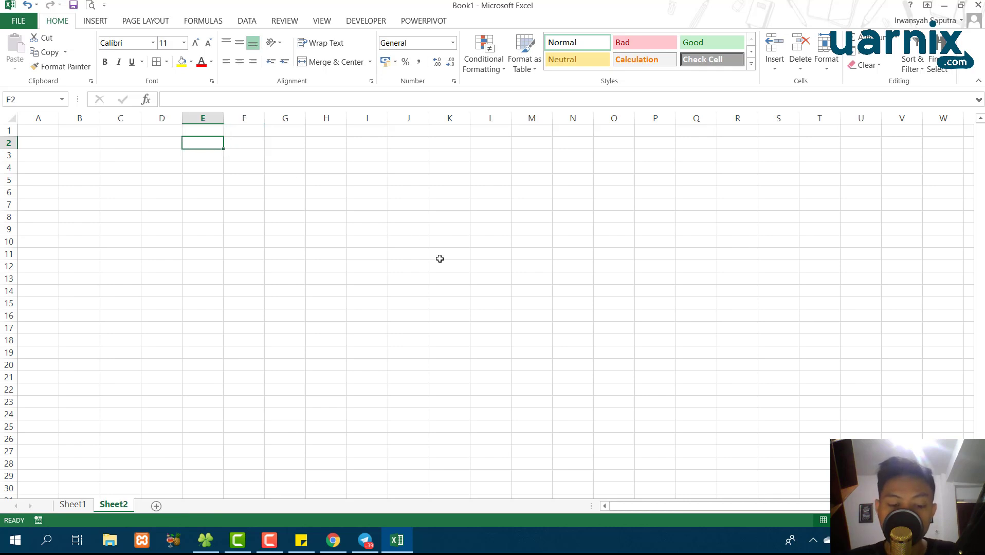
text(irwan)
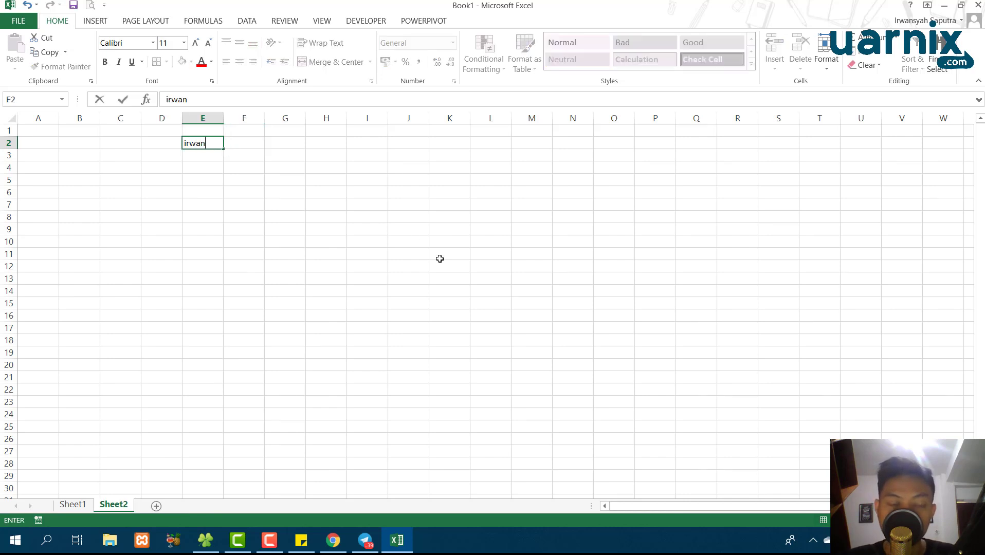
key(Return)
key(Up)
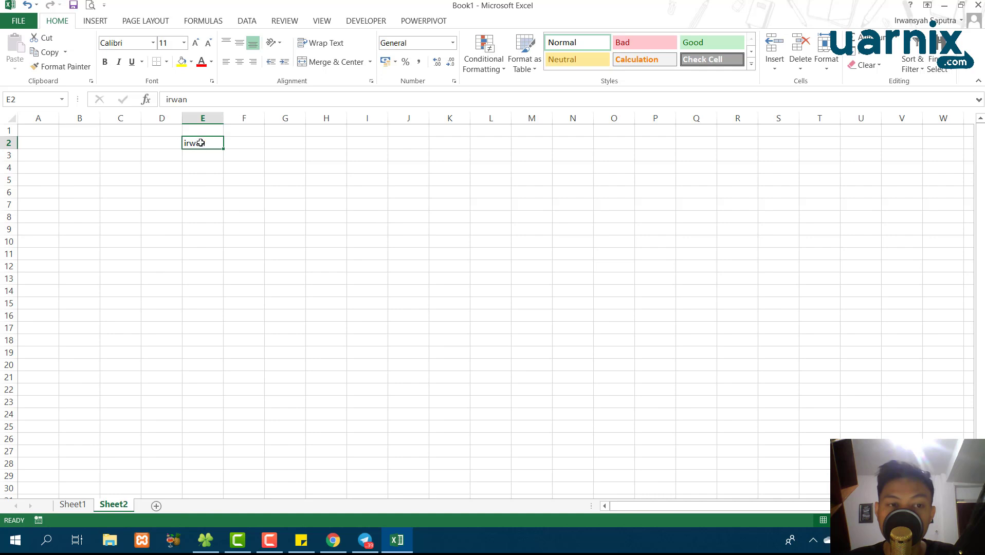
Enter 1 in D2, left-align it, then set it back to right-aligned.
click(158, 143)
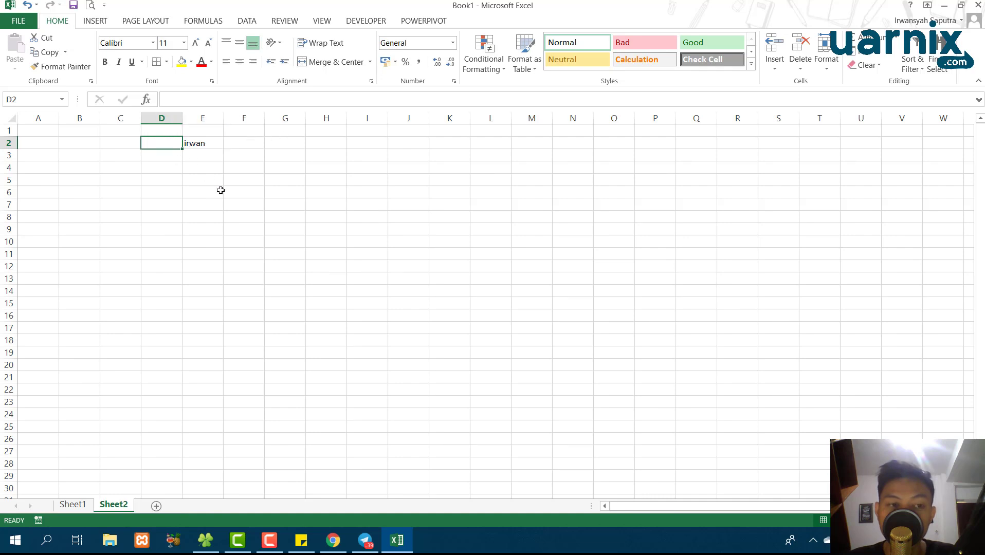
text(1)
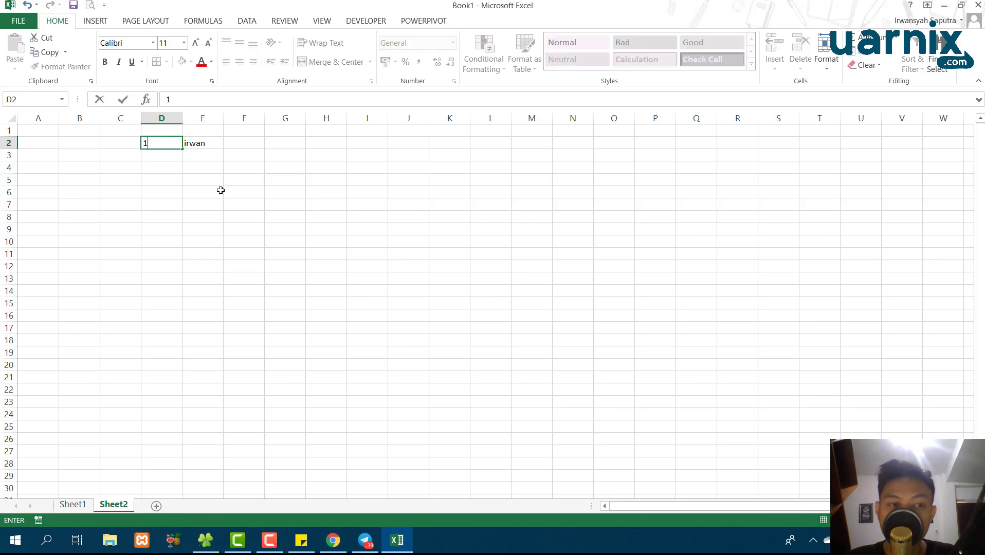
key(Return)
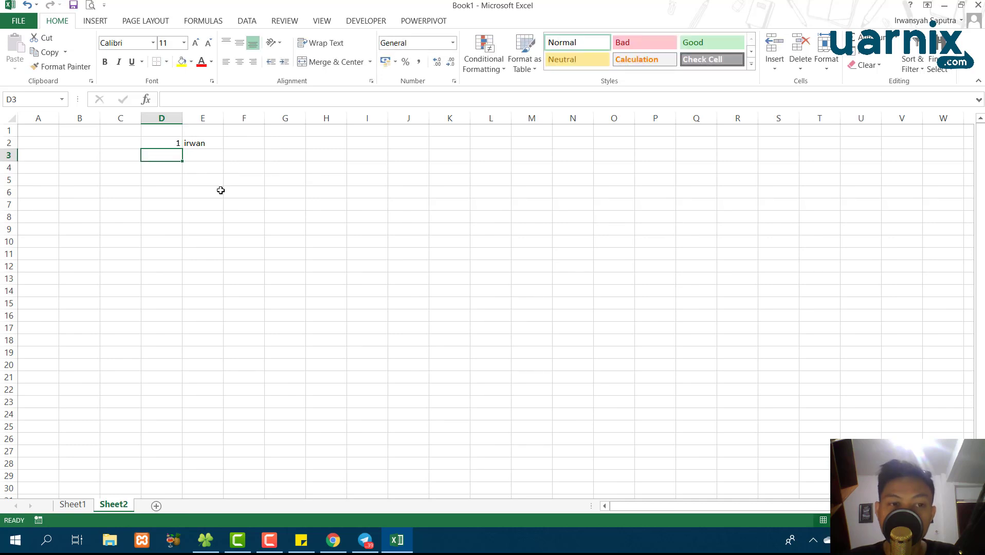
click(174, 144)
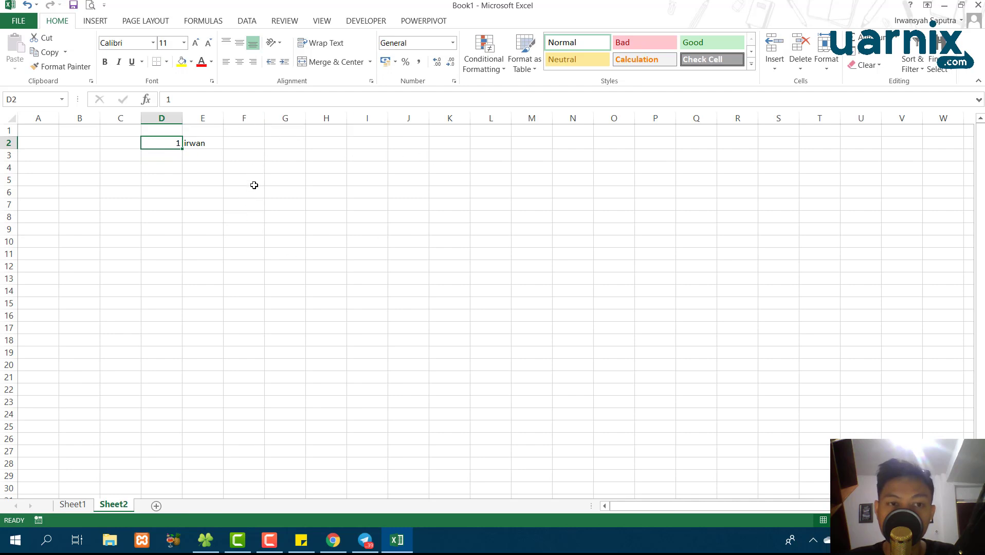
click(226, 62)
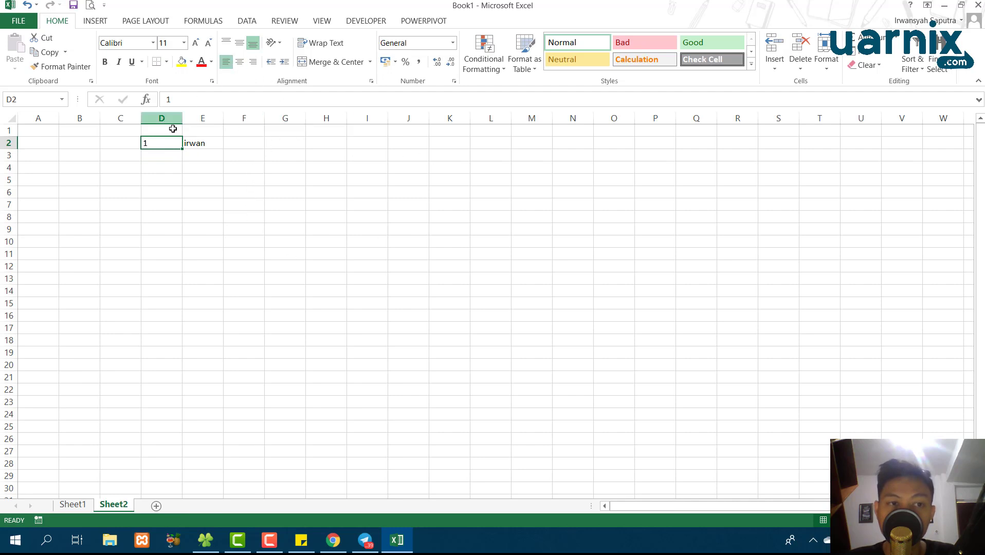
click(253, 62)
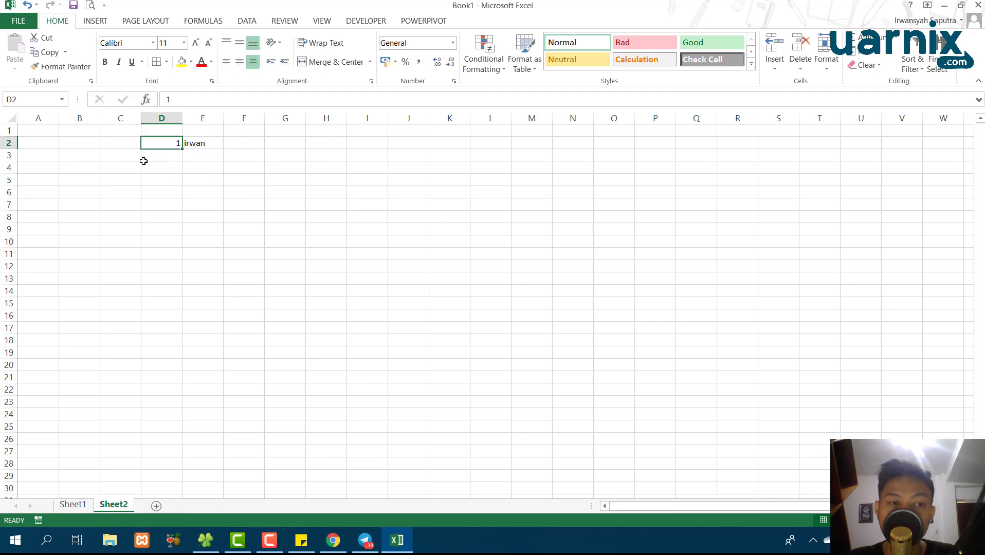
Compare the number in D2 with the text in E2, ending on G2.
click(221, 144)
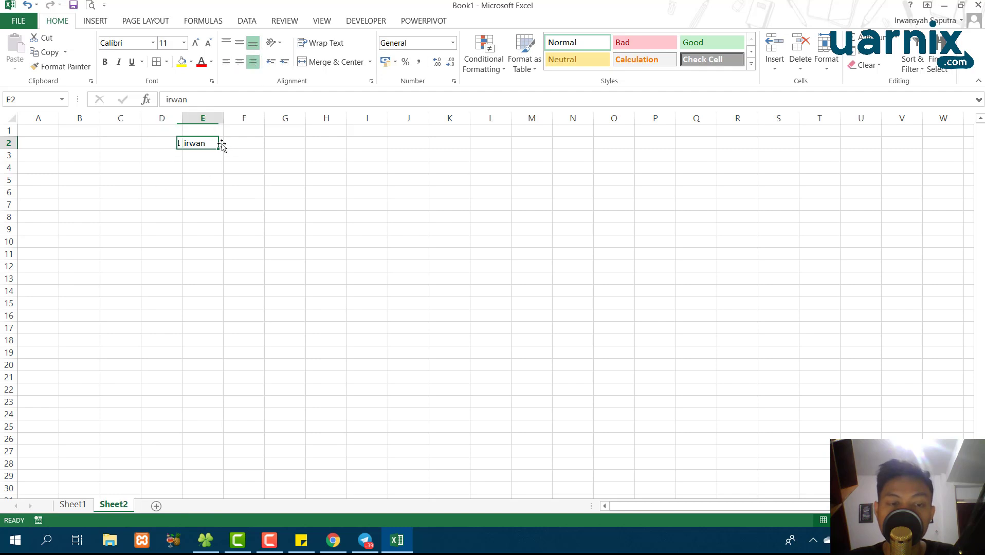
click(172, 146)
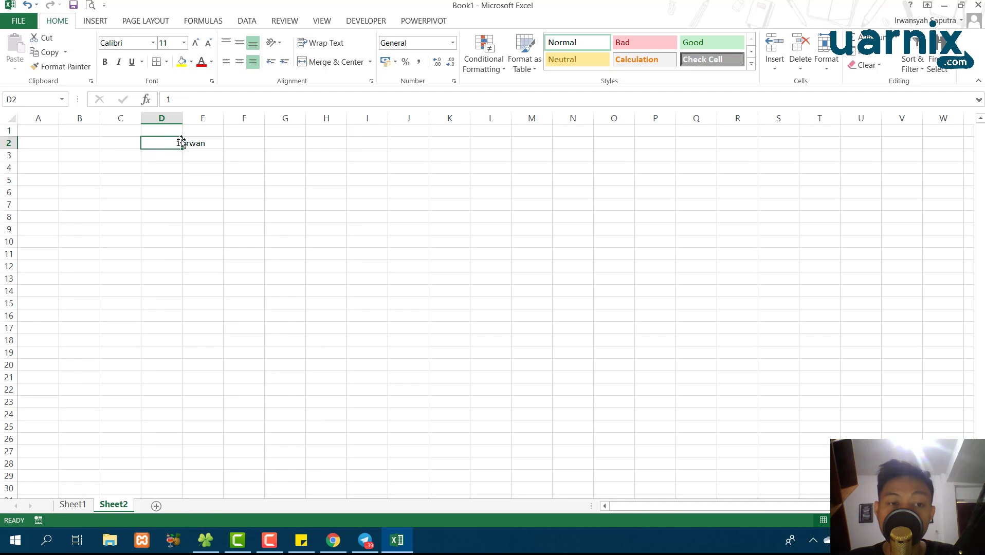
click(214, 145)
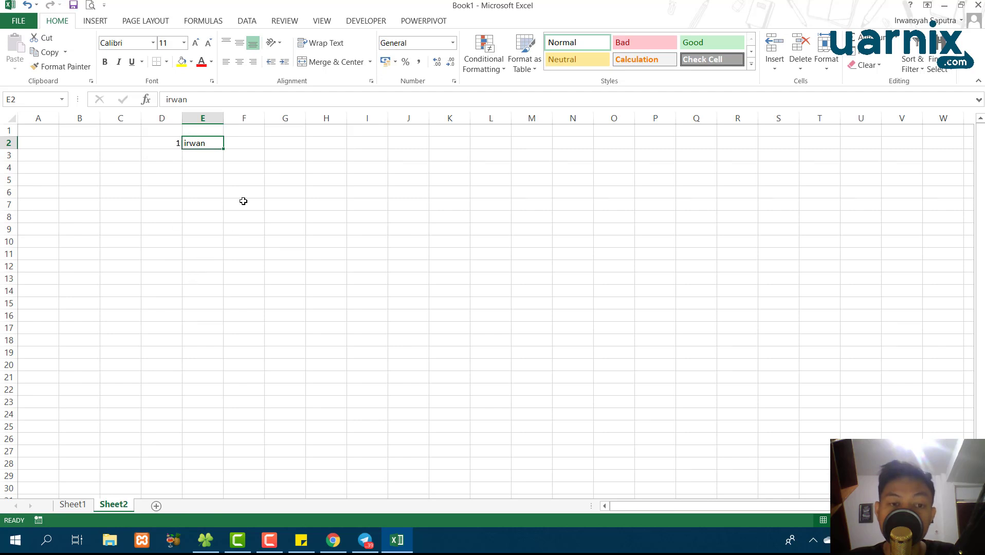
click(290, 140)
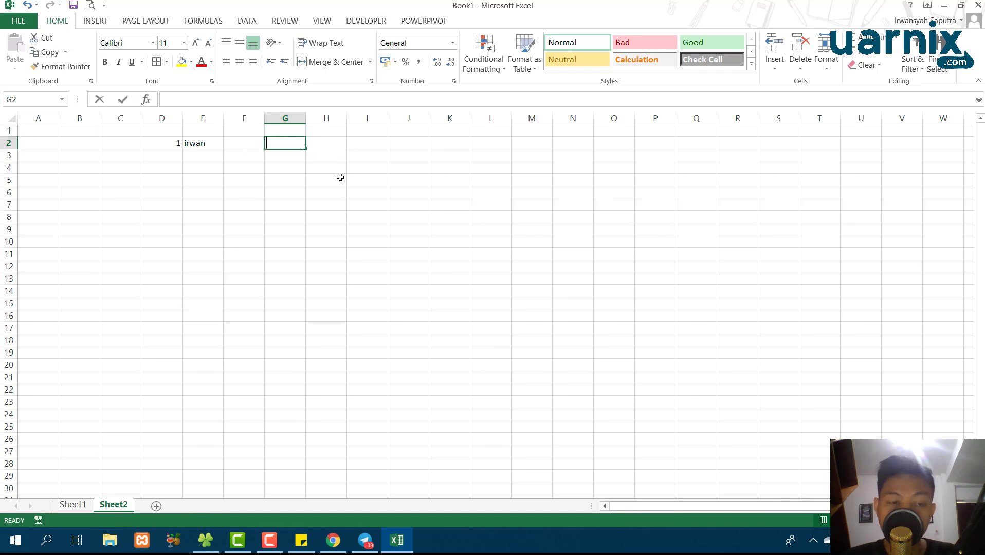
Enter the first name followed by 123 in G2 and widen column G.
text(irwan123)
key(Return)
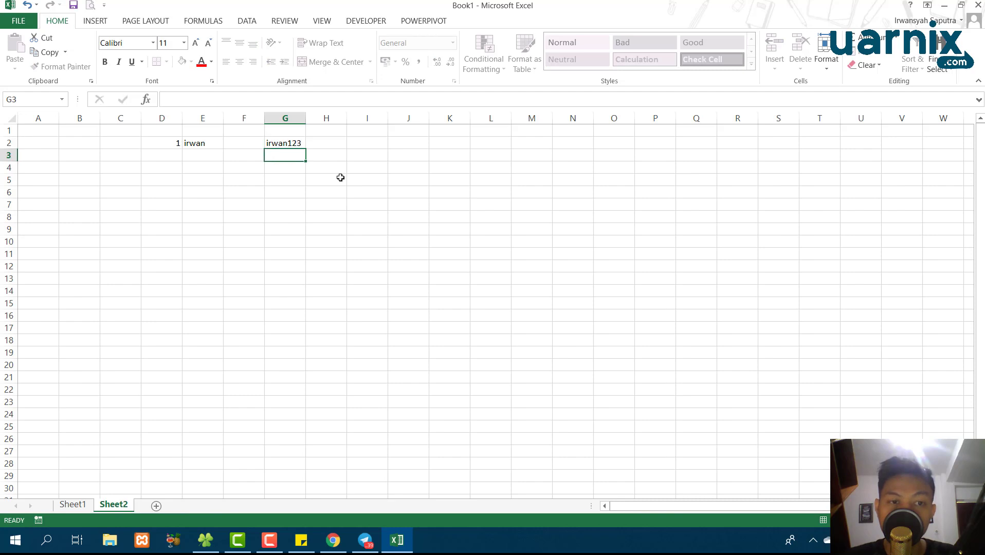
drag(305, 118, 347, 118)
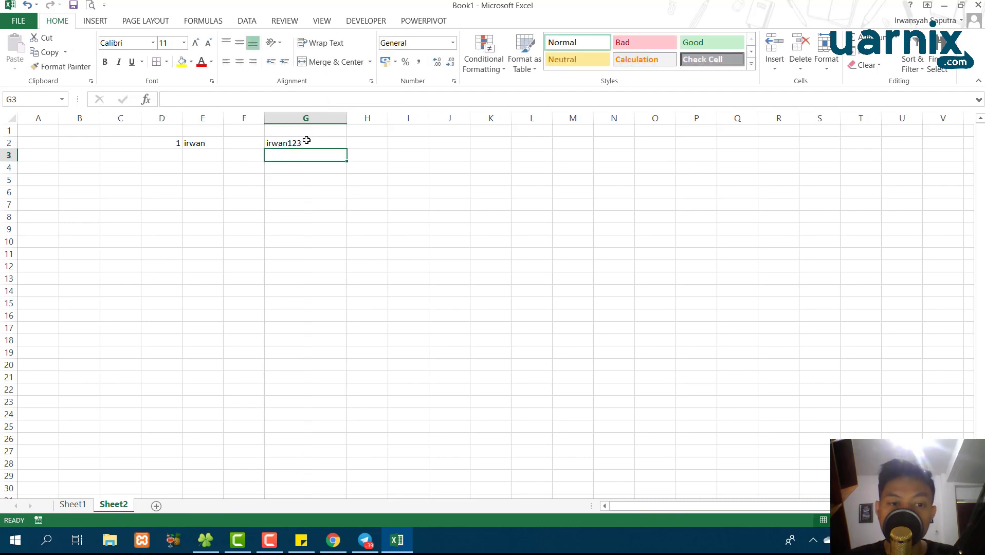
Compare the text entry in G2 with the number in D2.
click(301, 143)
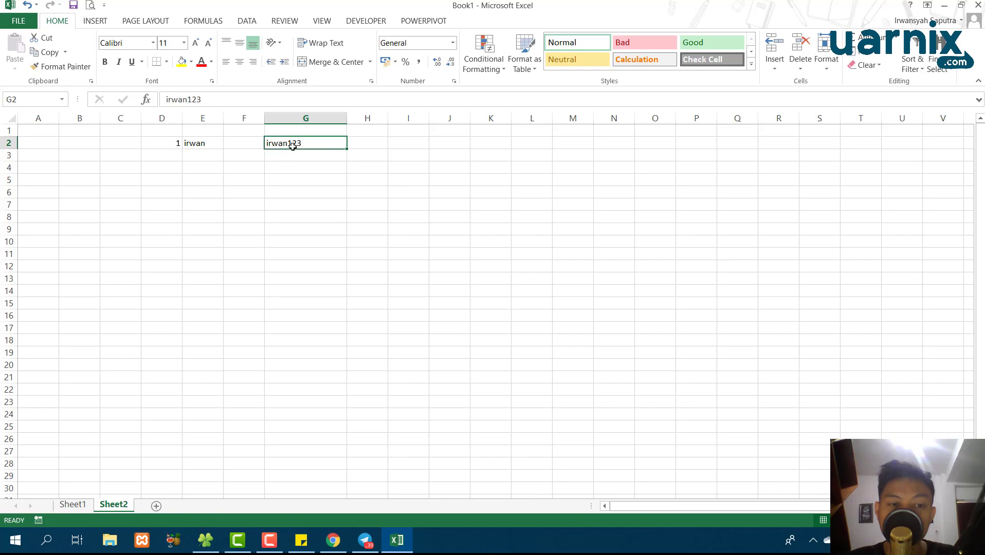
click(284, 165)
click(293, 140)
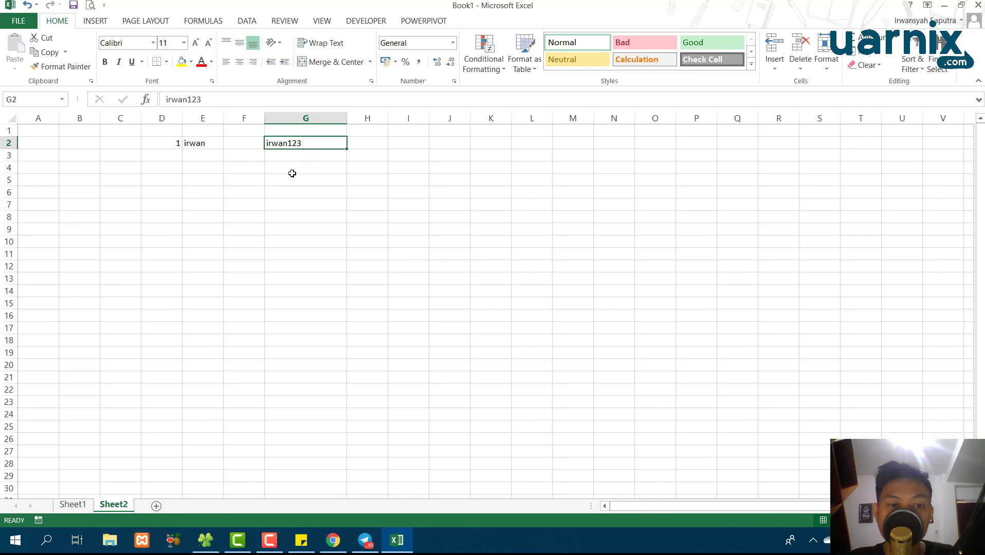
click(165, 142)
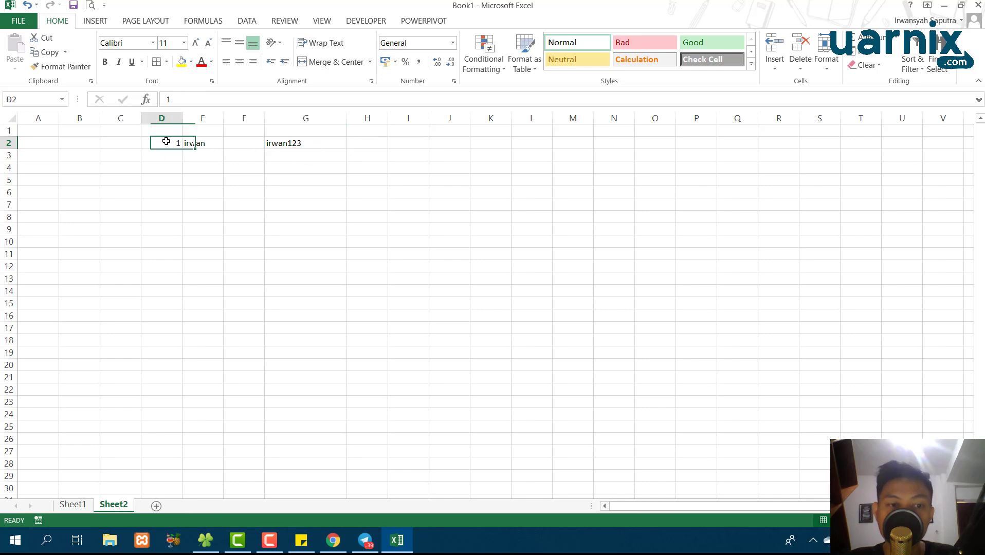
click(301, 144)
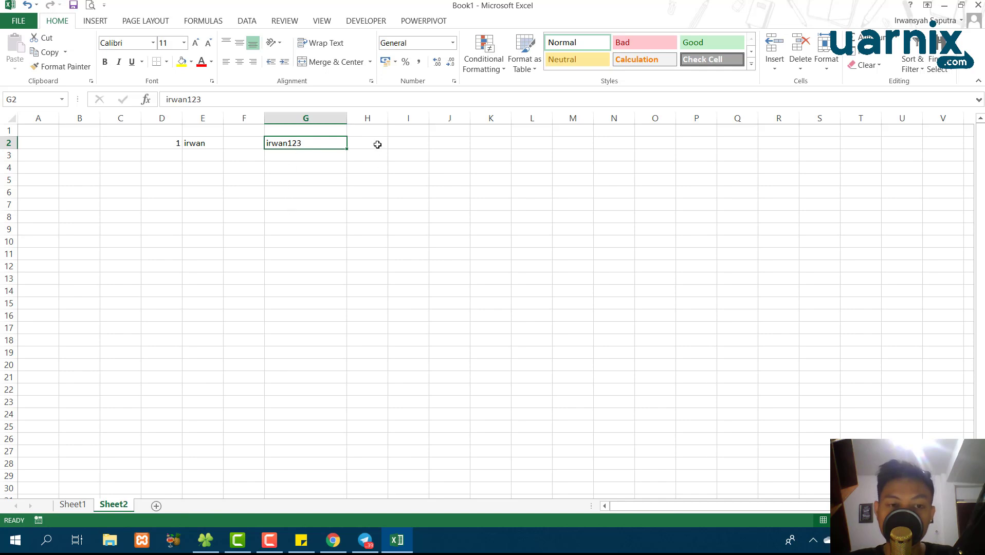
click(409, 142)
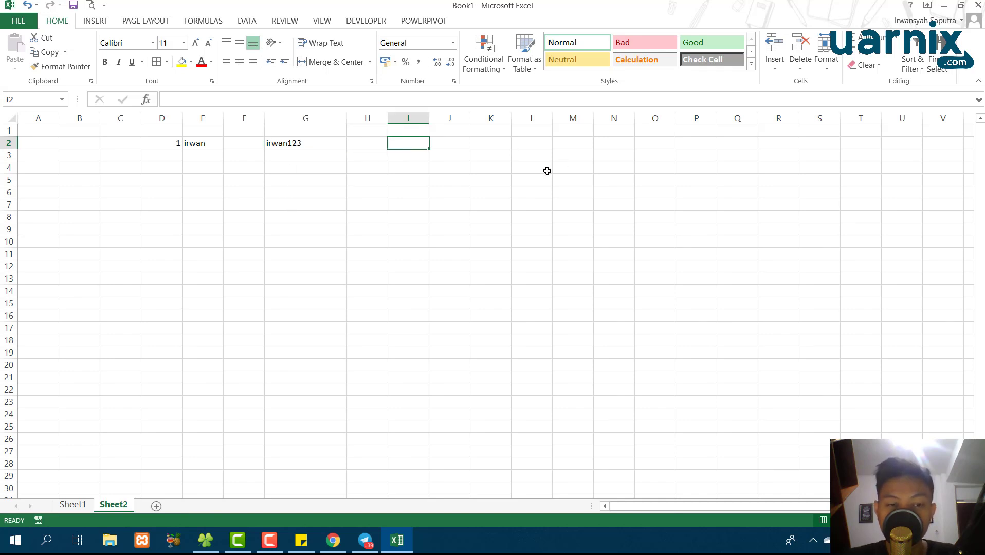
text(=1+1)
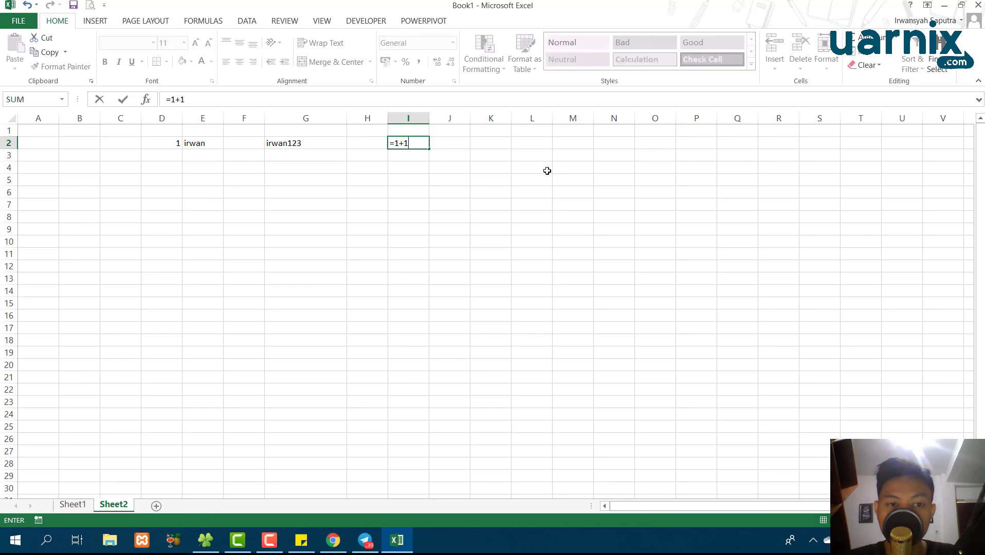
key(Return)
click(419, 139)
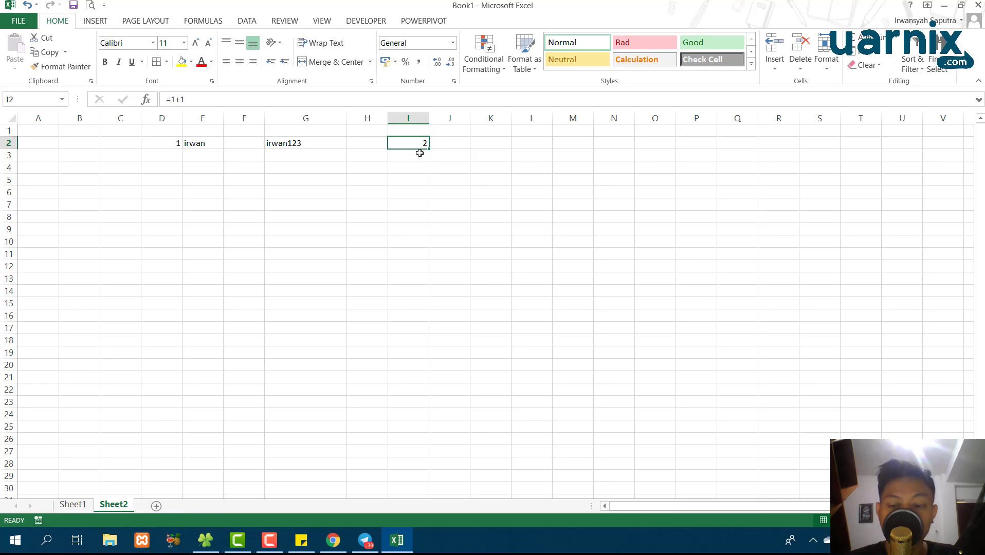
key(Delete)
key(Left)
key(Left)
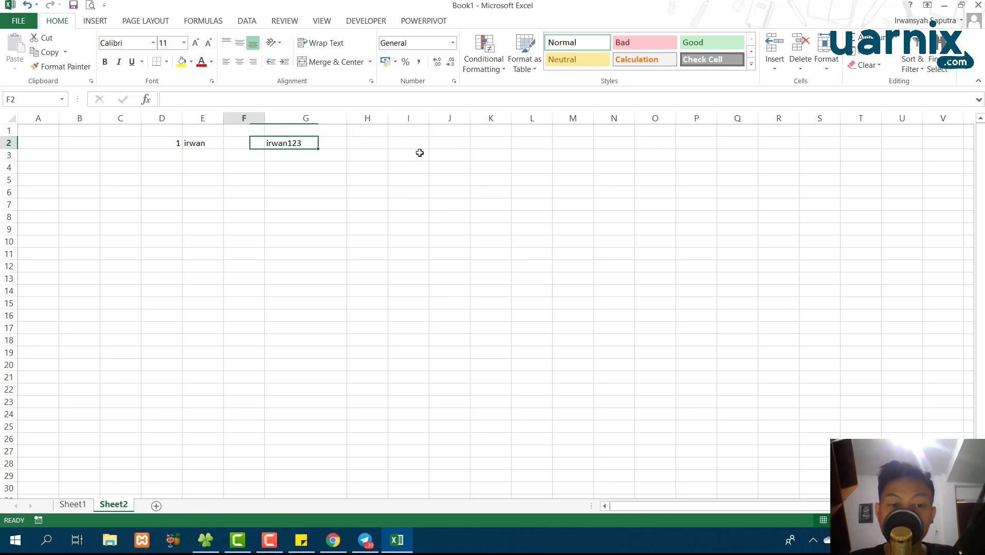
key(Left)
key(Right)
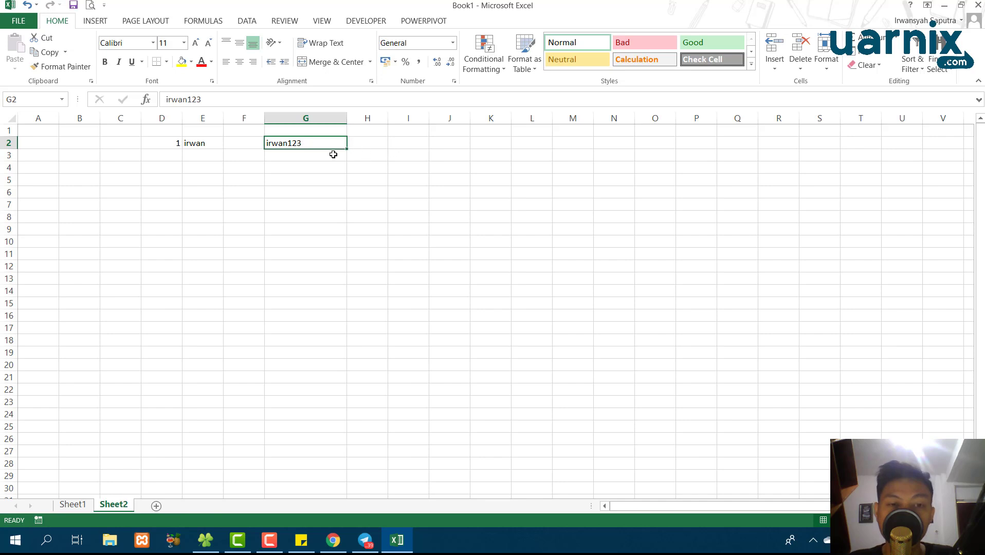
click(171, 143)
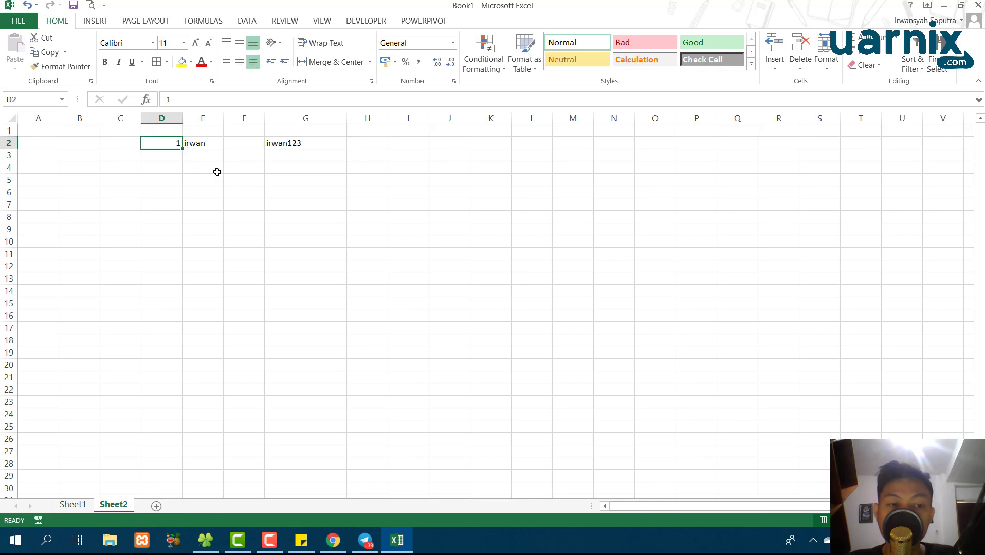
click(284, 154)
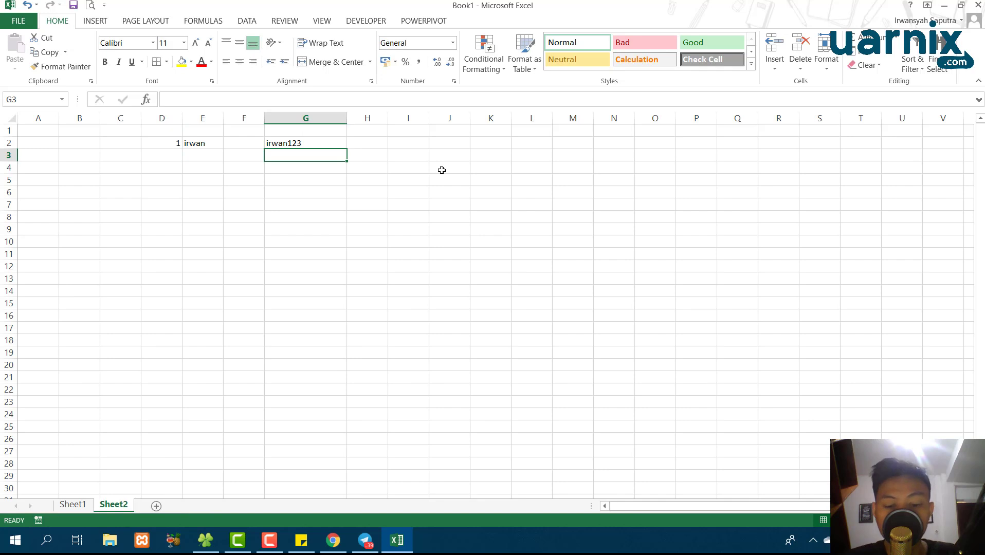
Enter the leading-zero phone number in G3 and see it stored as 812121212.
text(08)
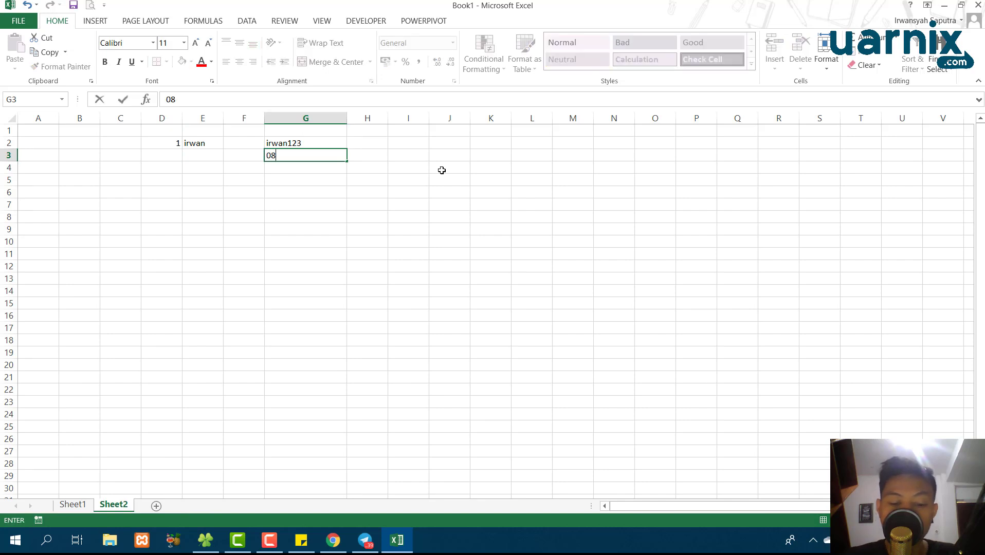
text(121)
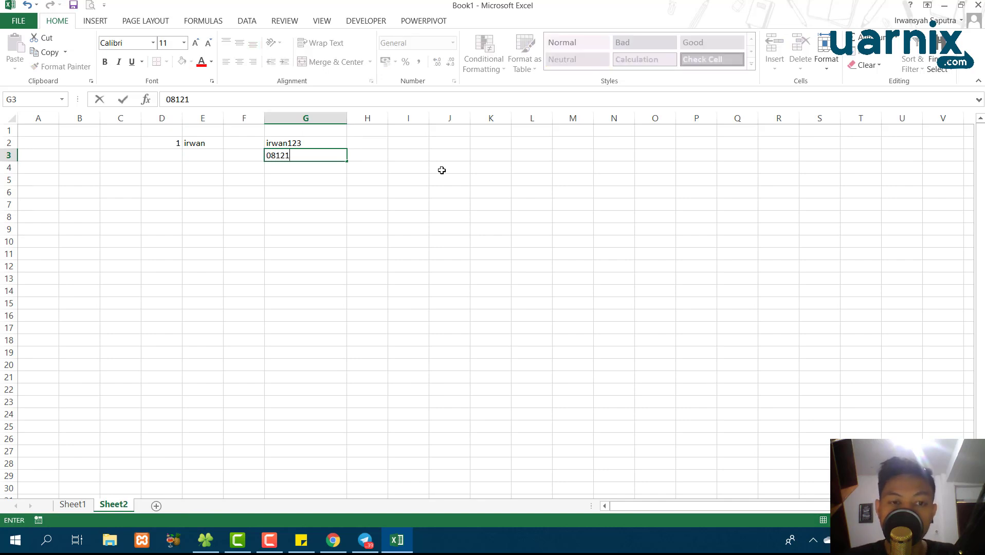
text(212)
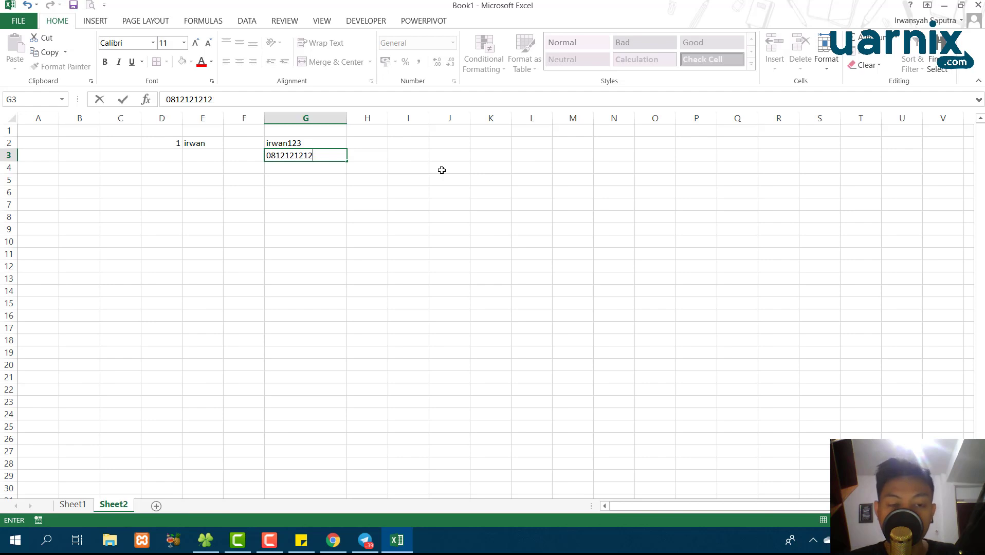
key(Return)
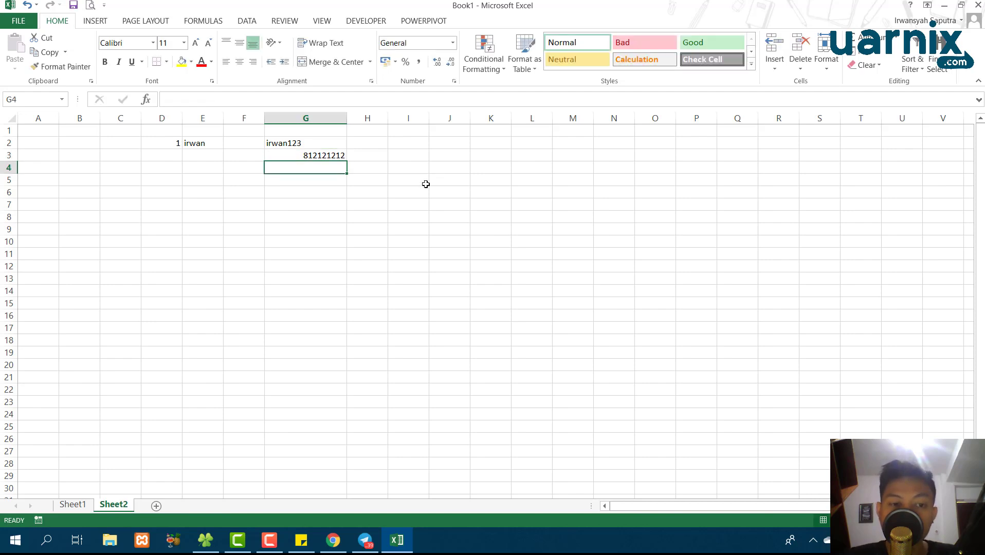
click(330, 155)
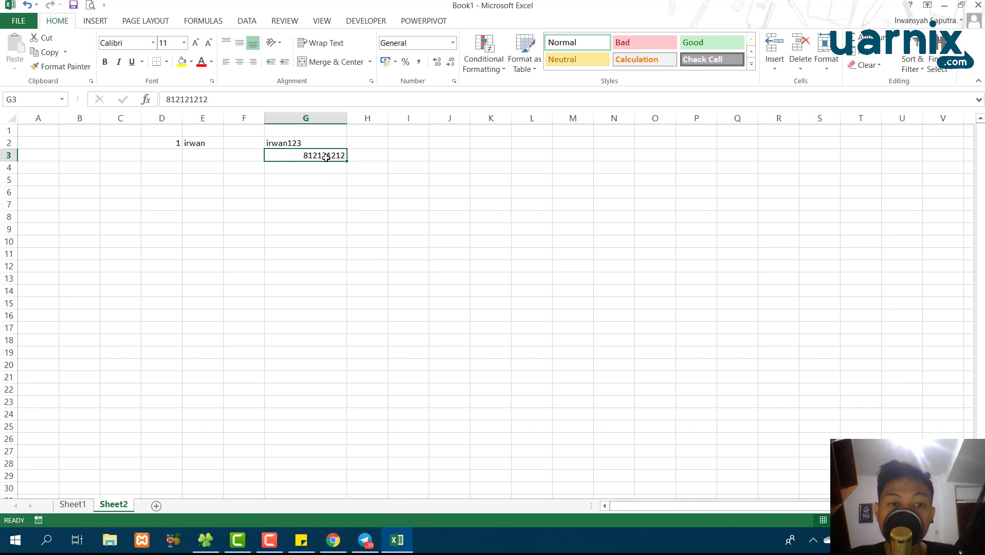
double_click(298, 157)
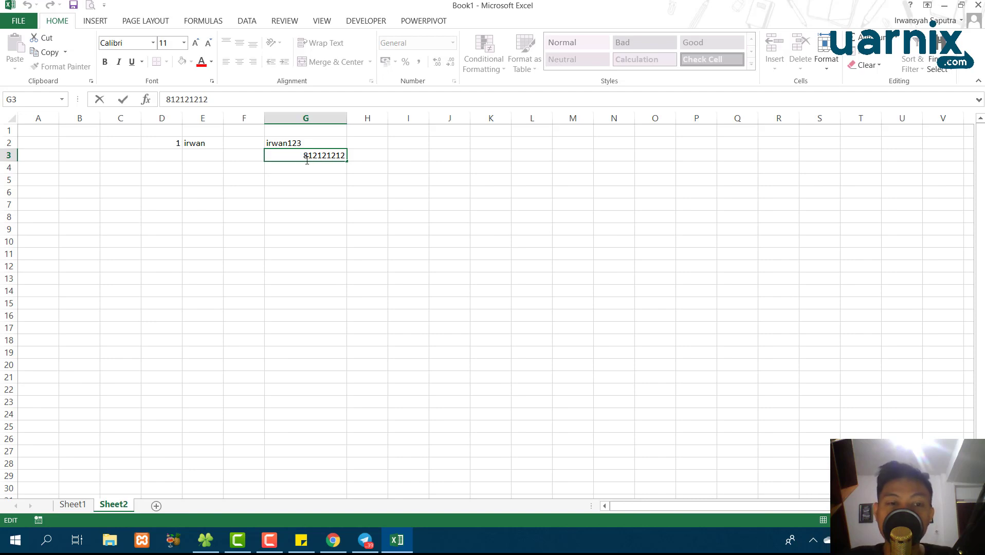
key(Return)
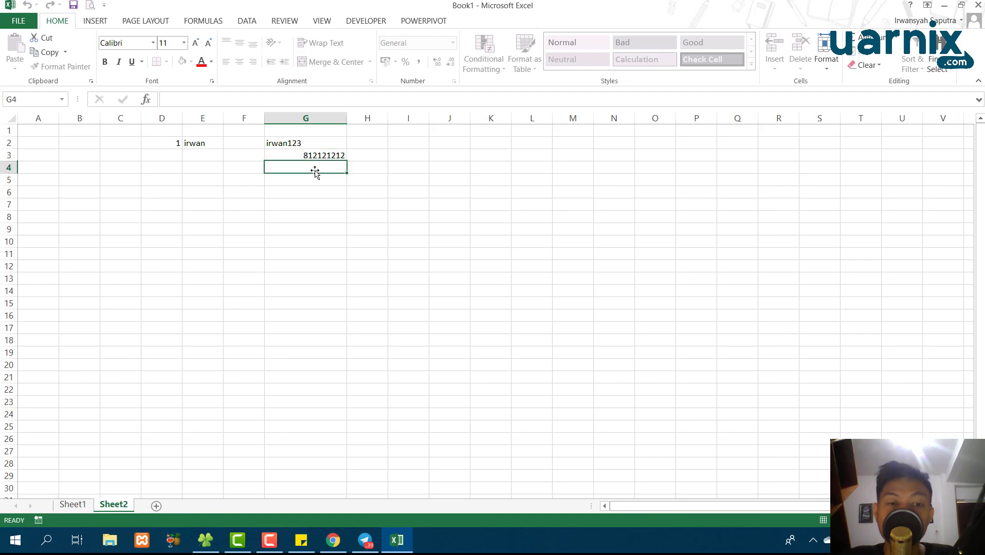
Reopen G3 for editing to confirm the leading zero is gone.
click(307, 156)
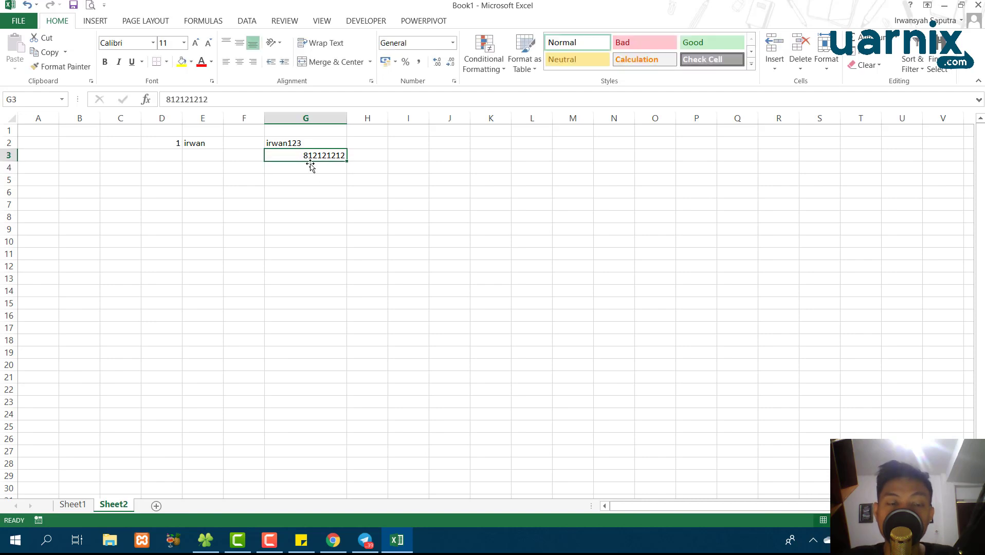
click(319, 168)
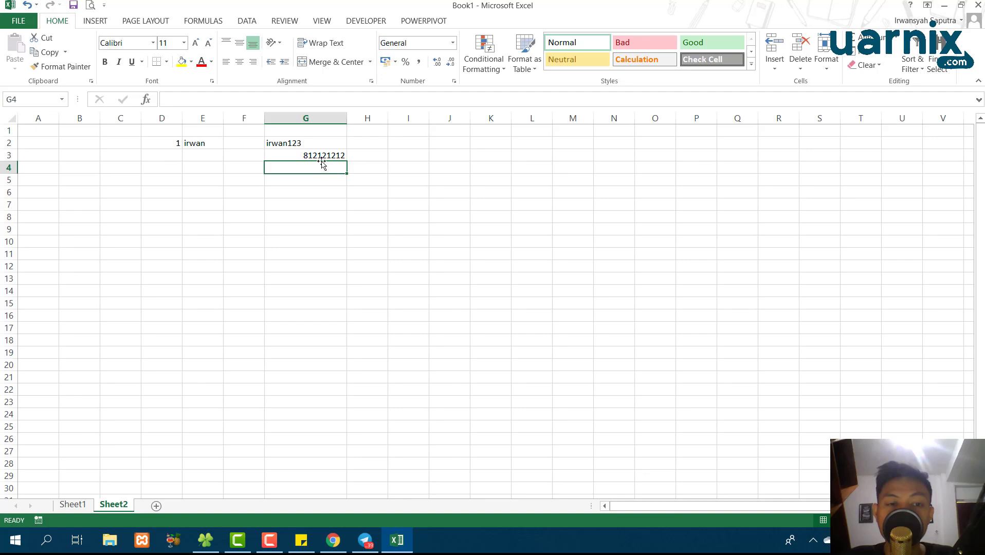
click(322, 154)
double_click(303, 157)
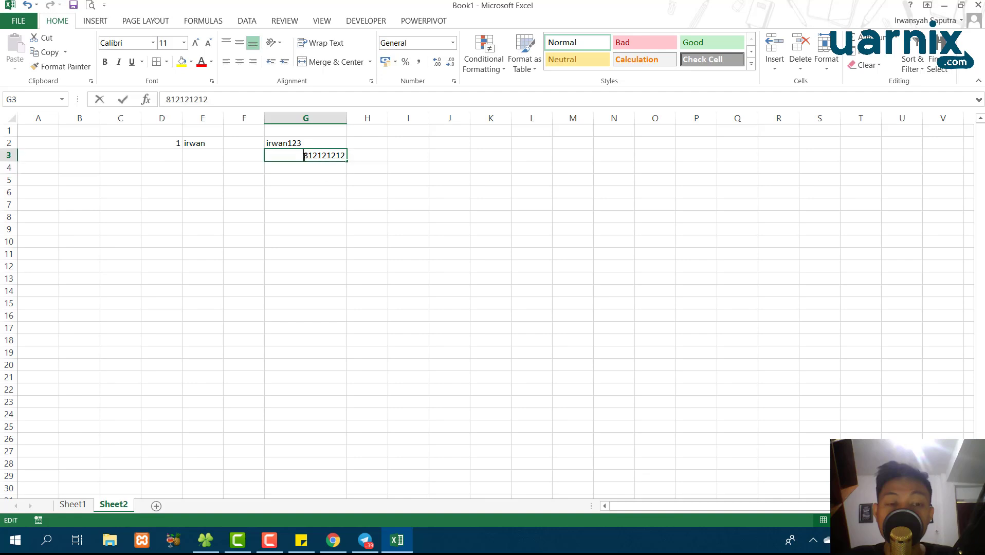
click(316, 173)
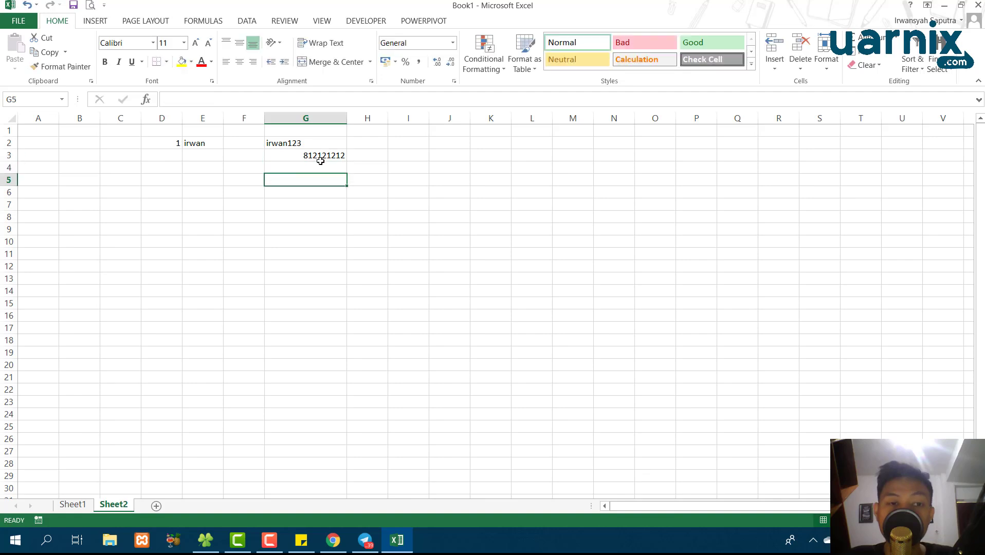
click(321, 154)
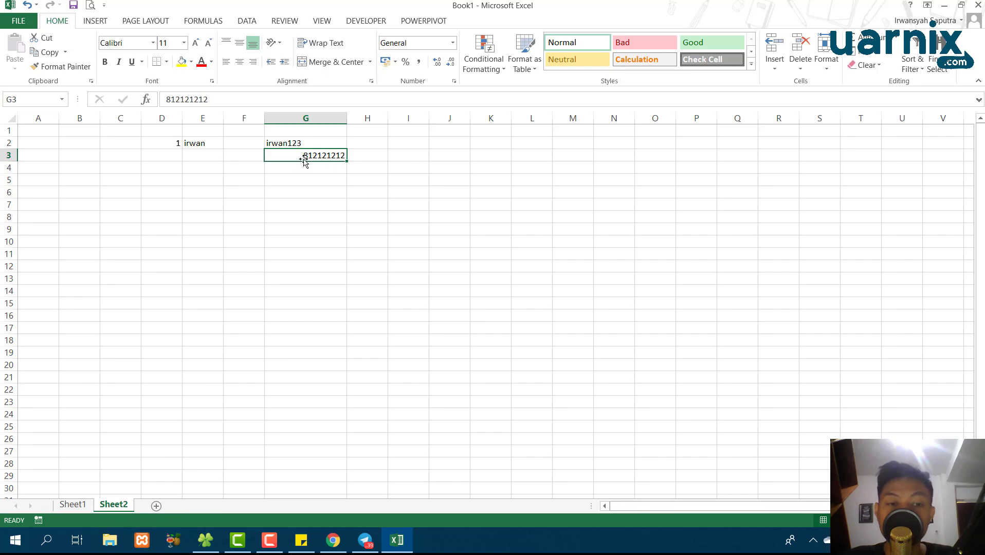
double_click(302, 157)
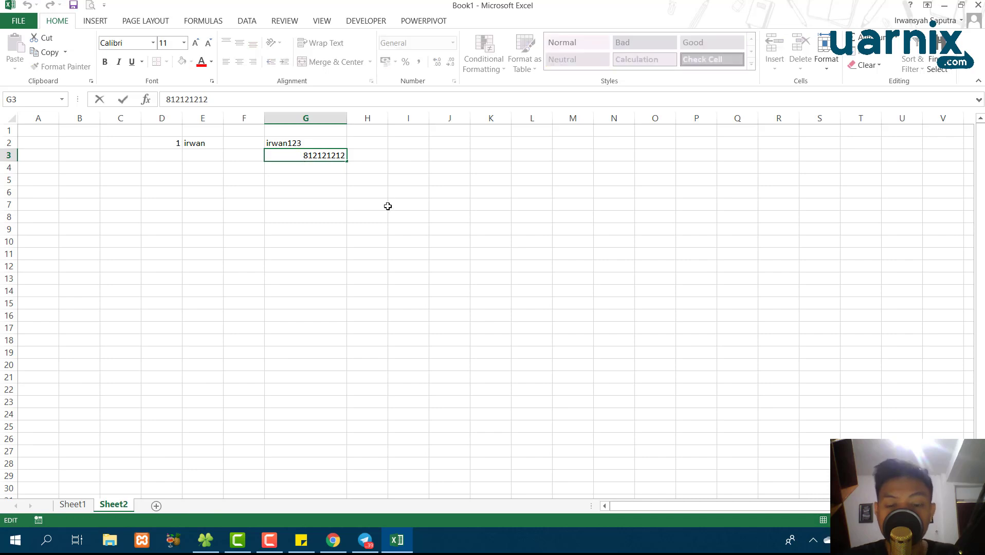
text(0)
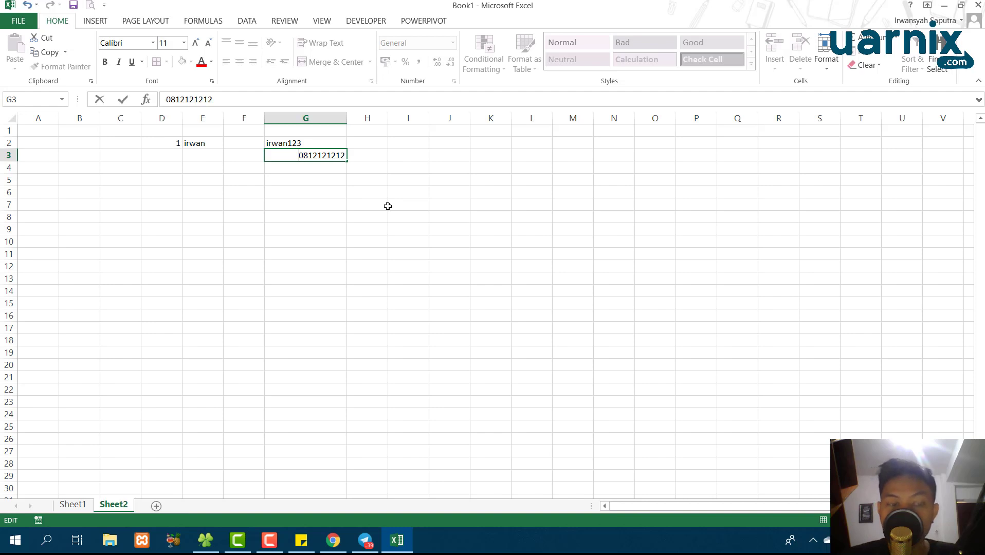
key(Home)
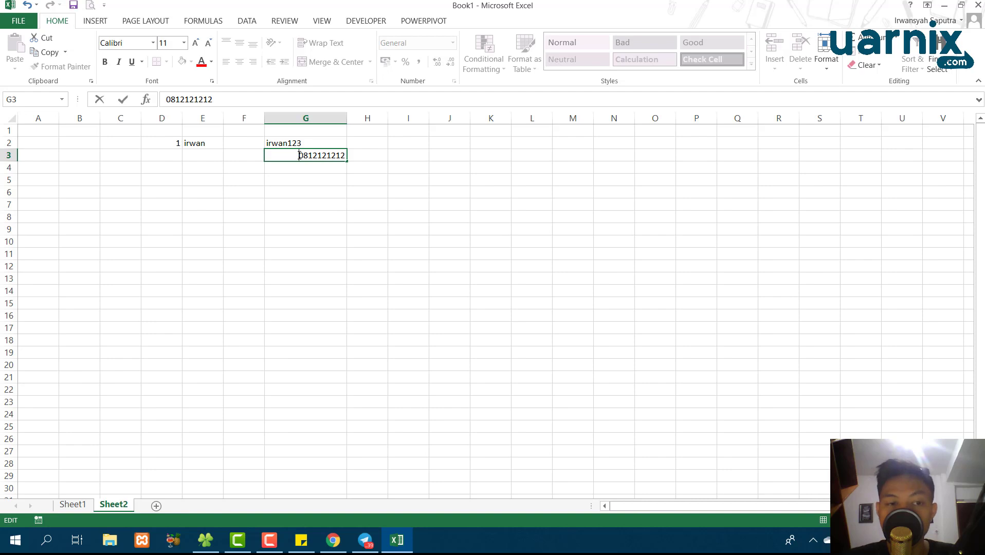
text(')
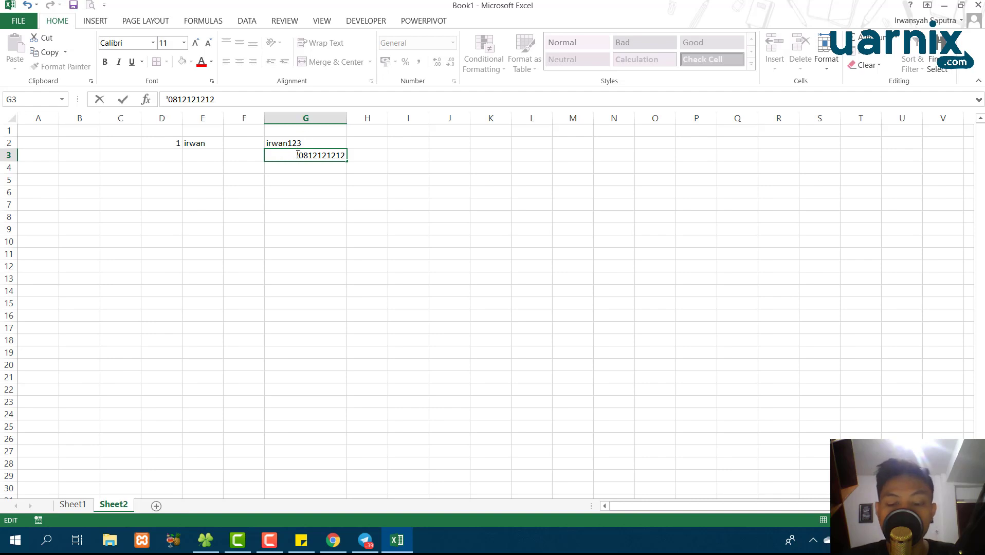
key(Return)
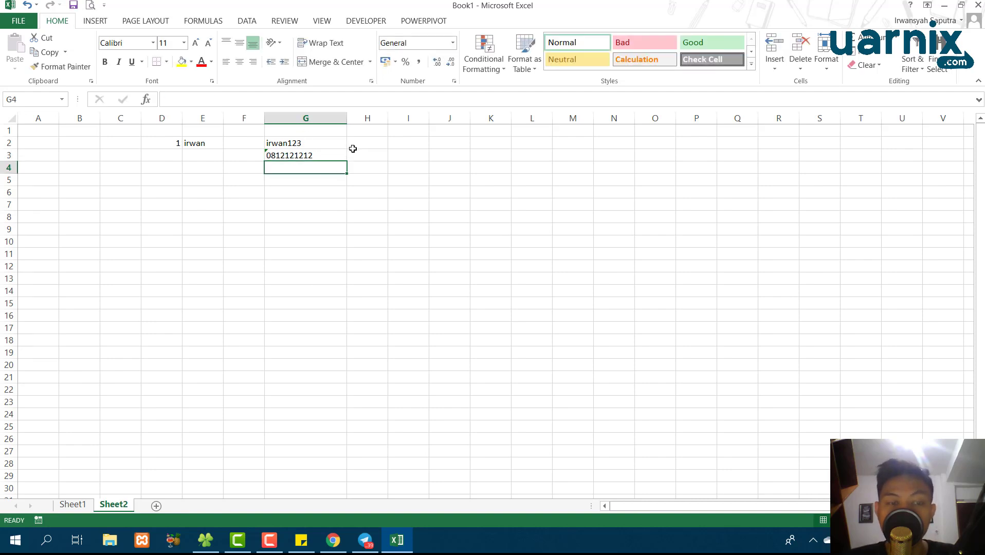
Compare G3's text value against empty H3, ending with H3 selected.
click(291, 157)
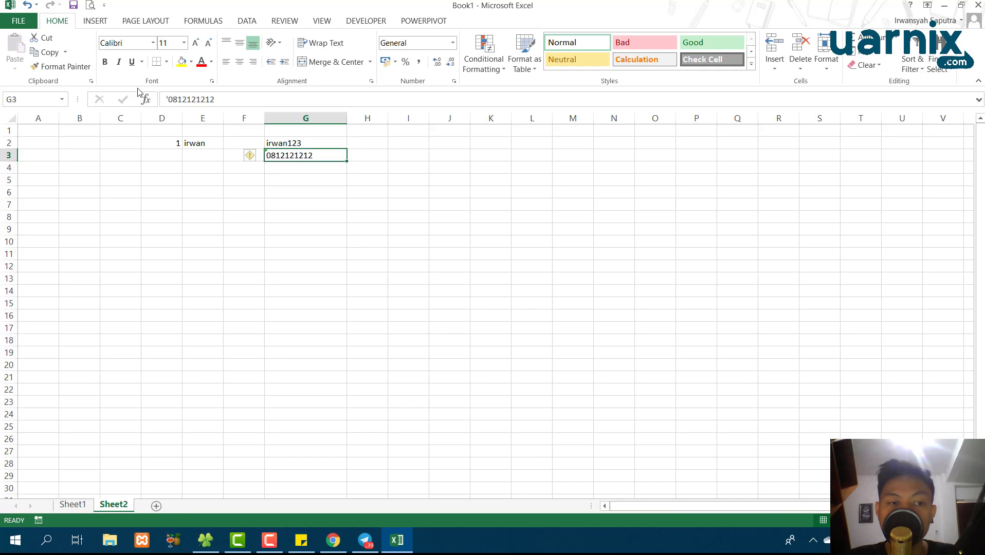
click(281, 174)
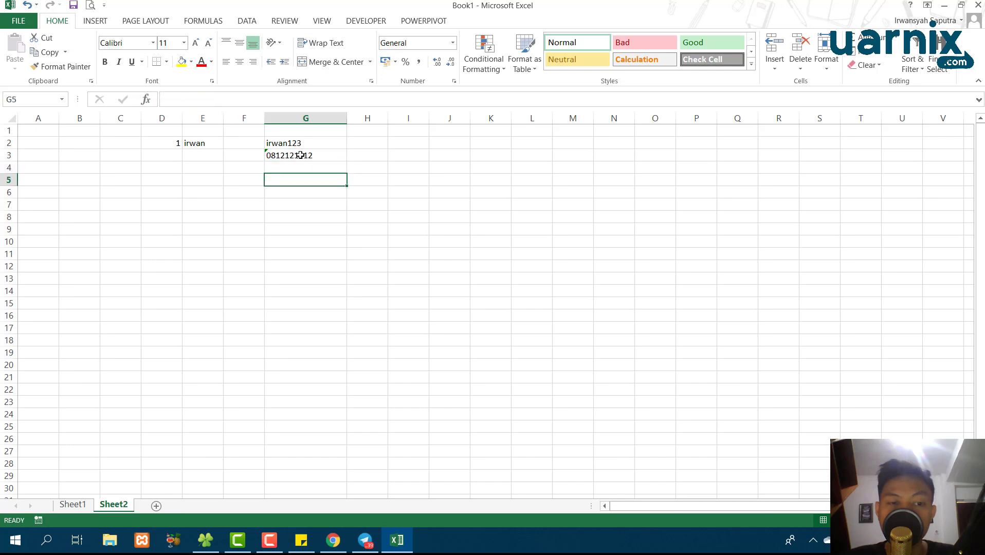
click(303, 155)
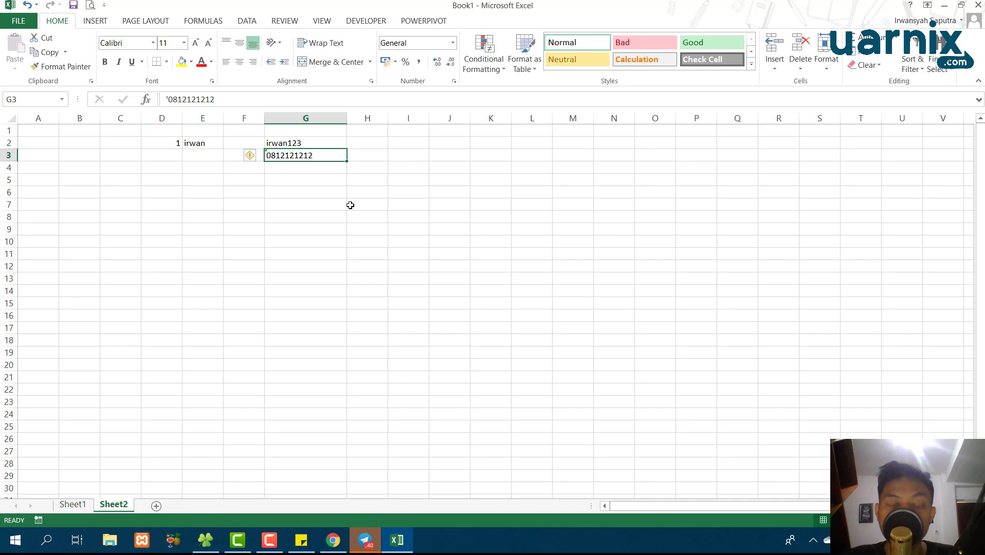
click(370, 154)
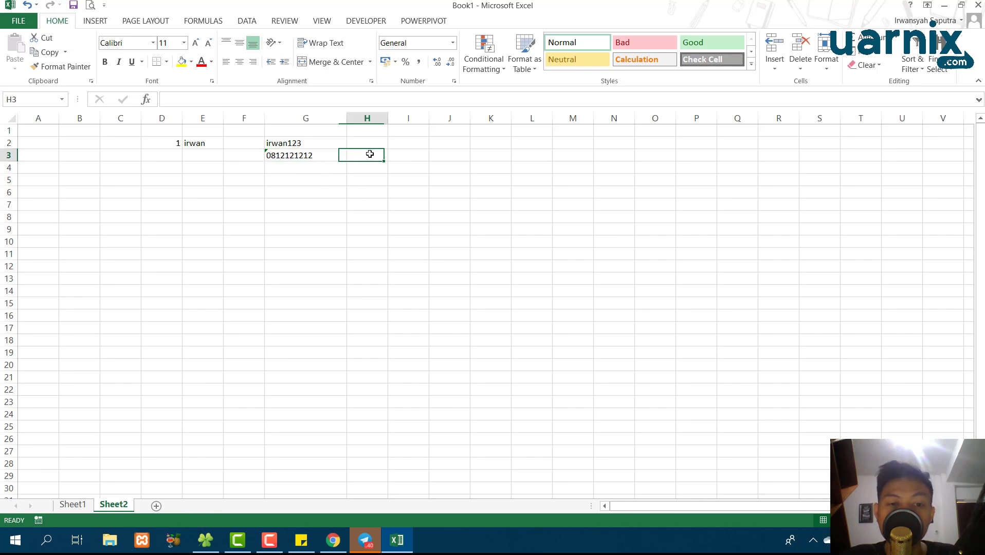
click(324, 157)
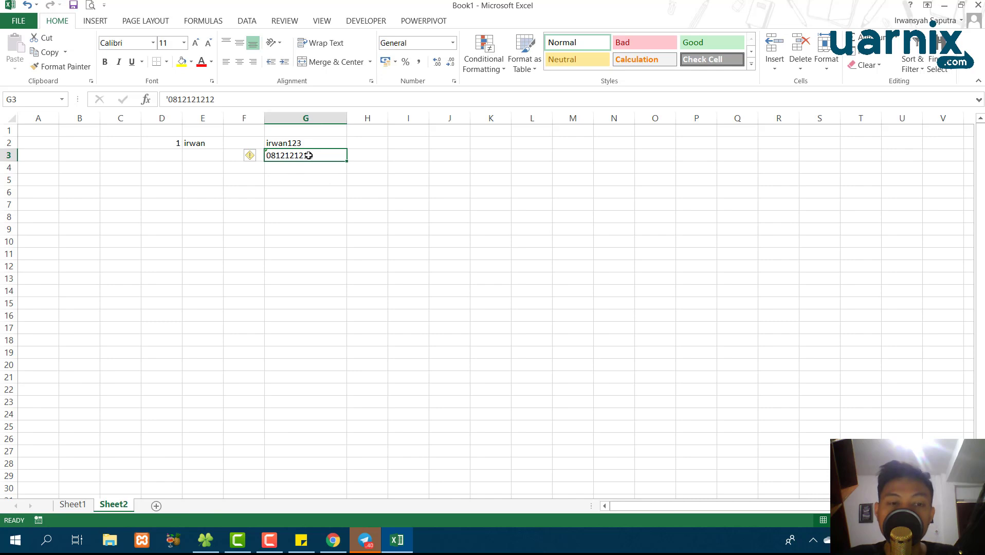
click(365, 157)
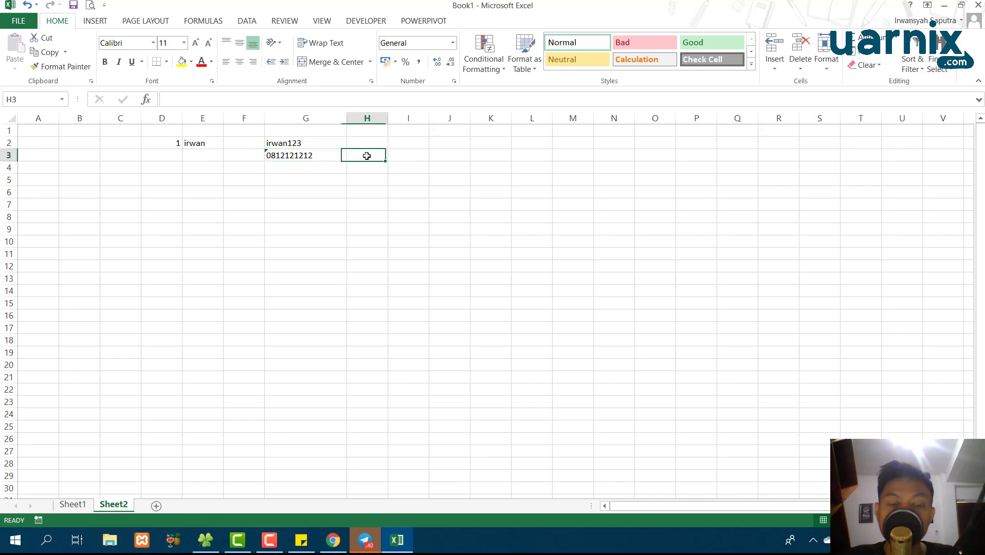
click(301, 156)
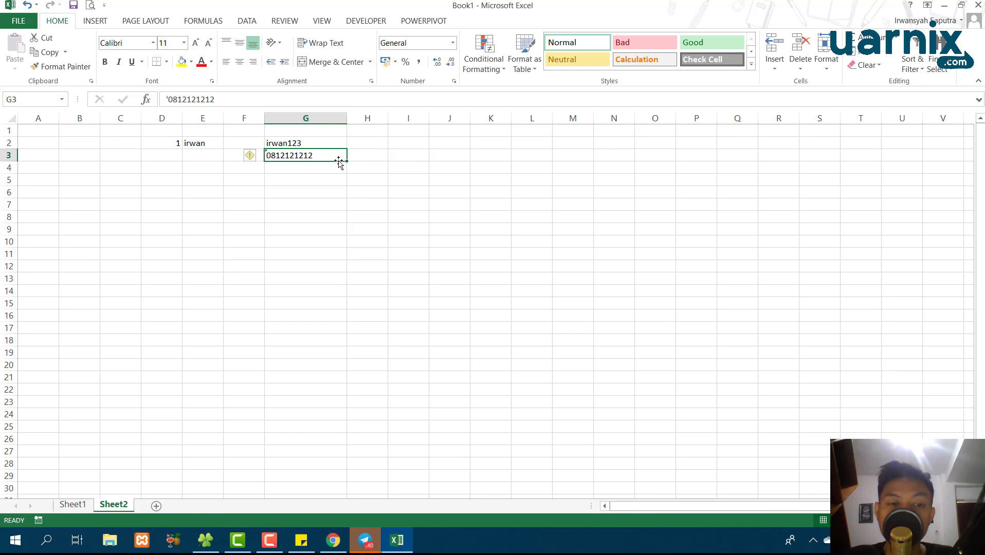
click(373, 158)
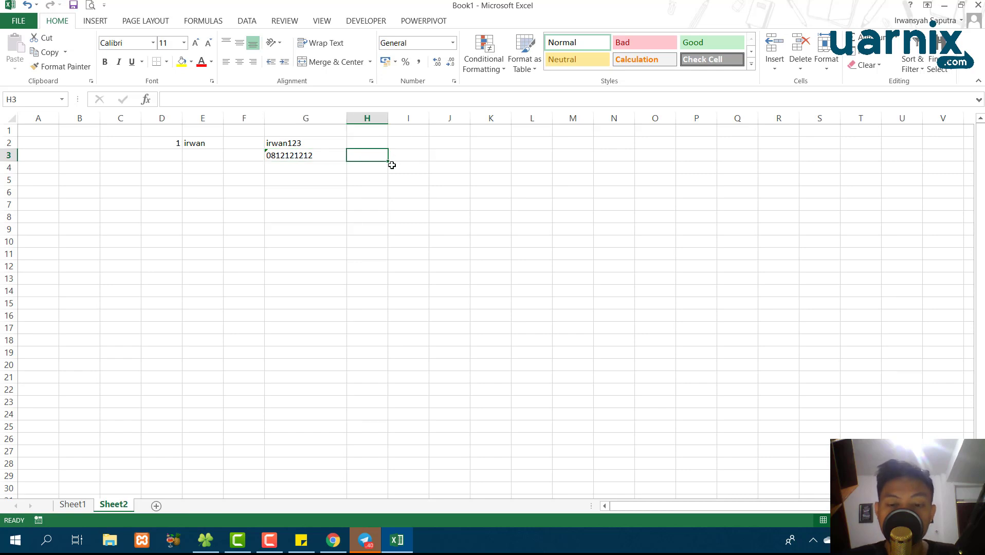
Enter the formula =G3+0 in H3 to convert G3's text to a number.
key(F2)
text(=)
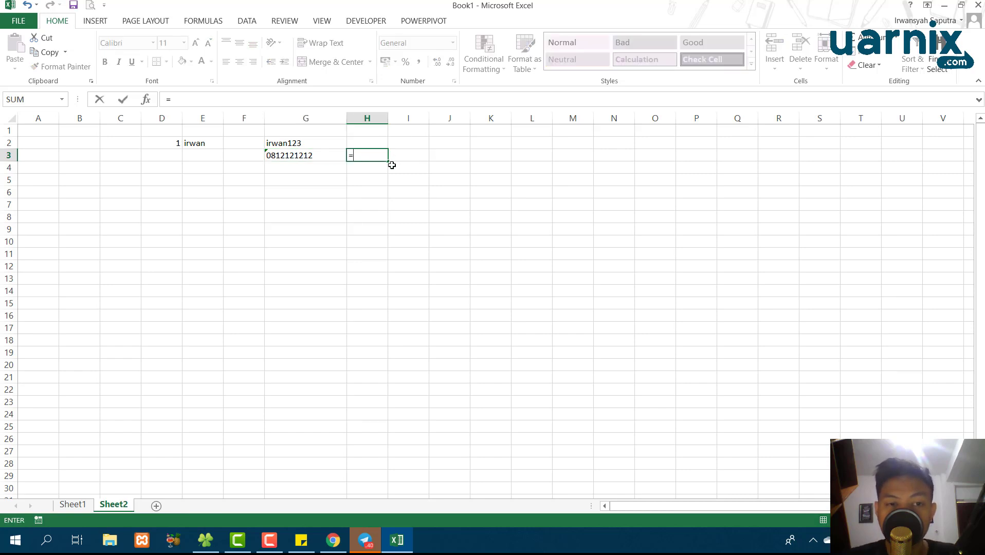
click(322, 155)
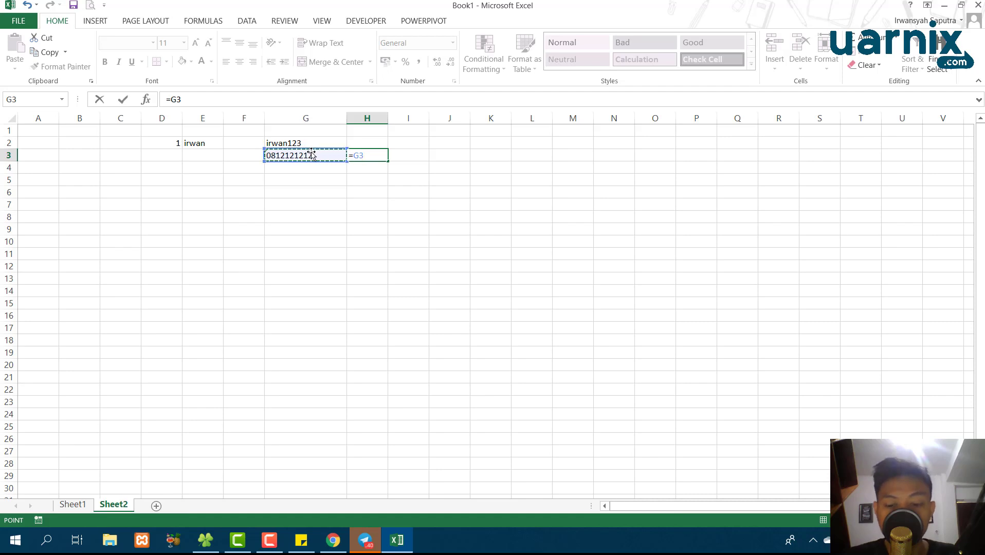
text(+)
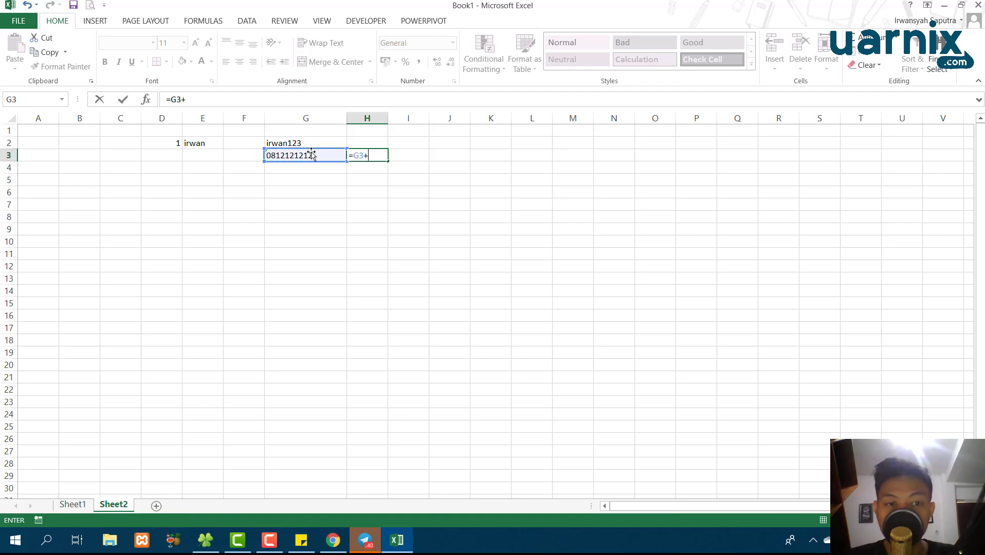
text(0)
key(Return)
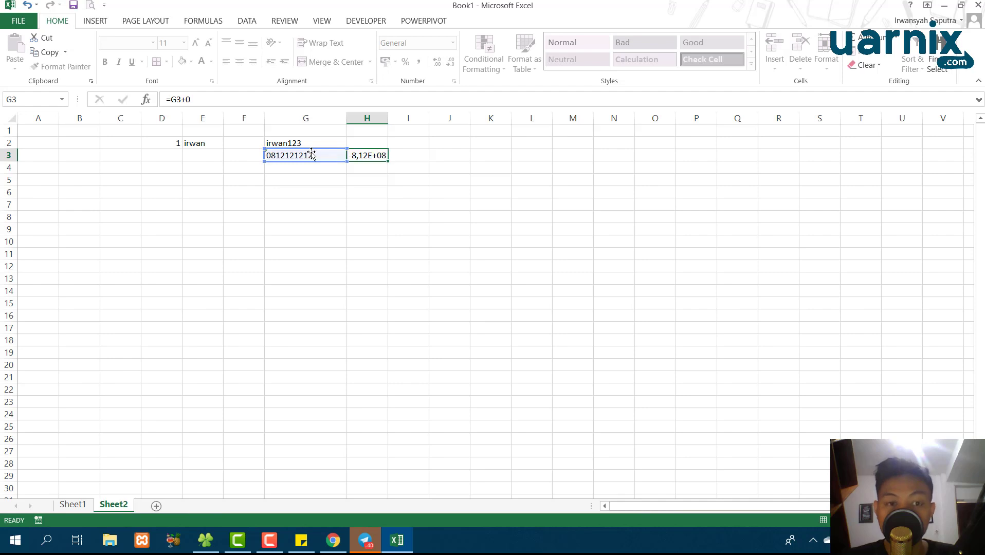
Widen column H so H3 shows 812121212 in full, and reconfirm =G3+0.
drag(402, 118, 437, 117)
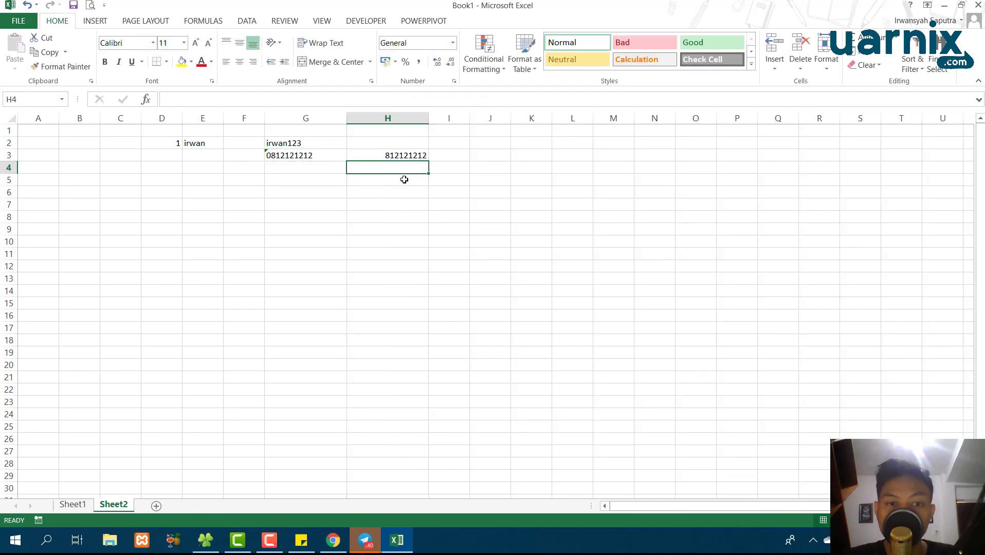
click(385, 156)
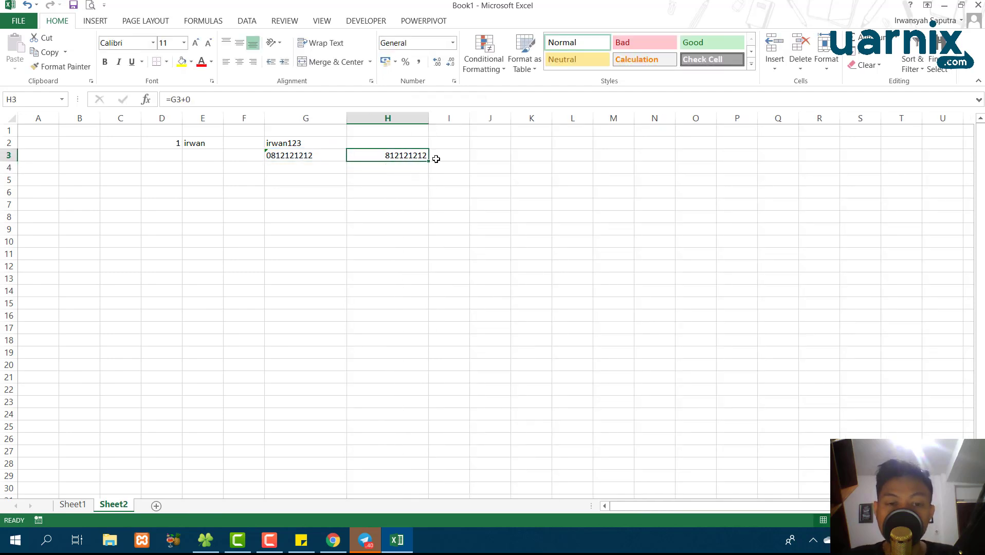
click(310, 155)
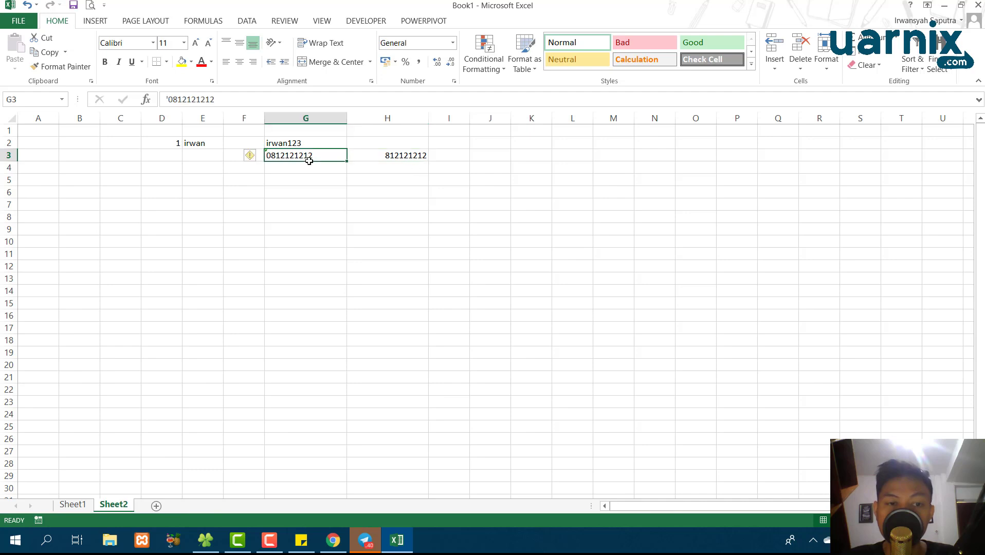
click(327, 165)
click(329, 156)
click(394, 155)
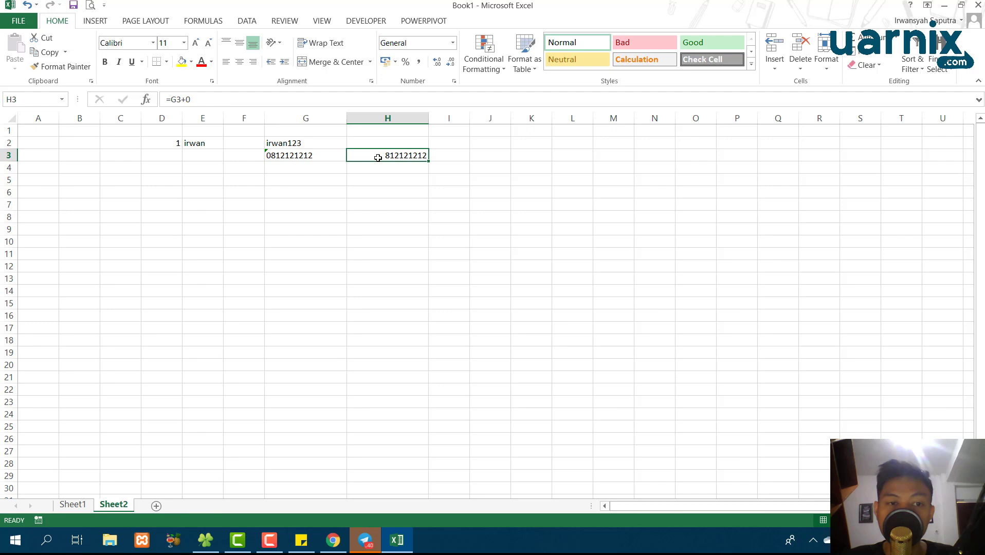
click(184, 99)
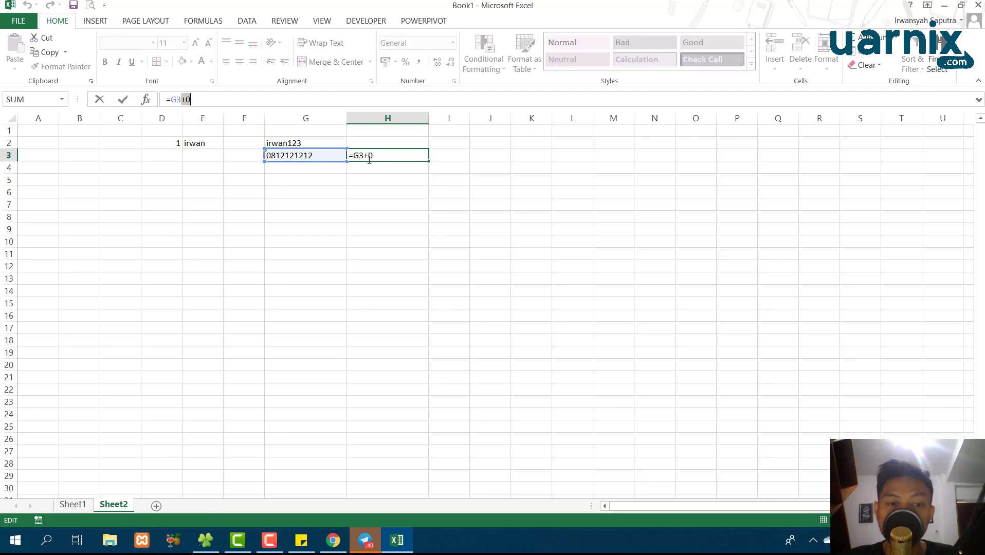
key(ctrl+Return)
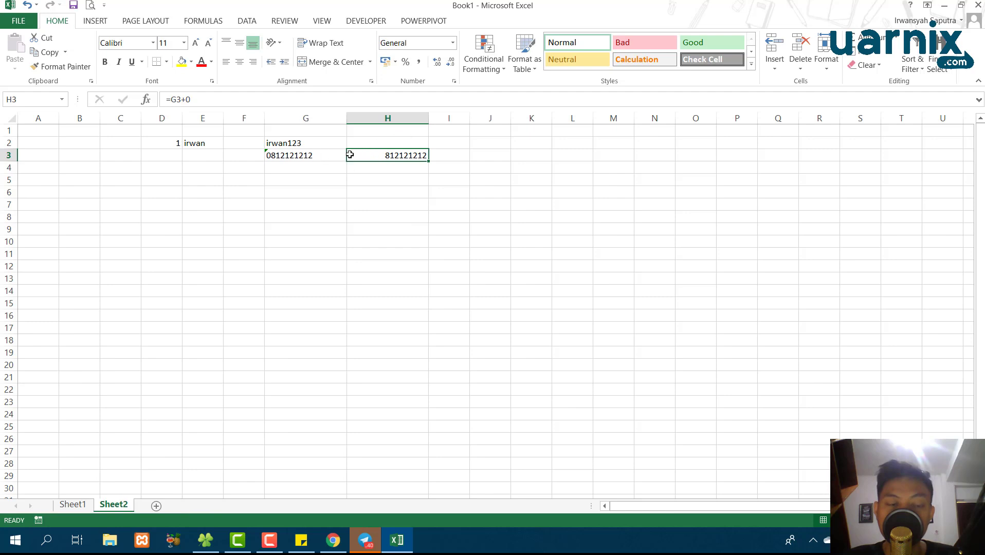
Inspect the text in G2 and G3, then select G3's leading apostrophe.
click(307, 156)
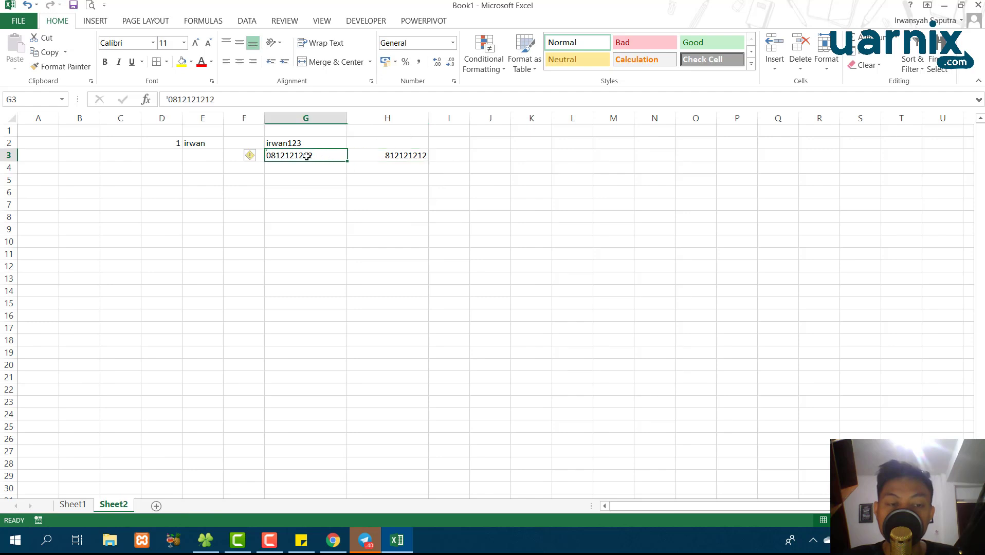
click(391, 143)
click(315, 142)
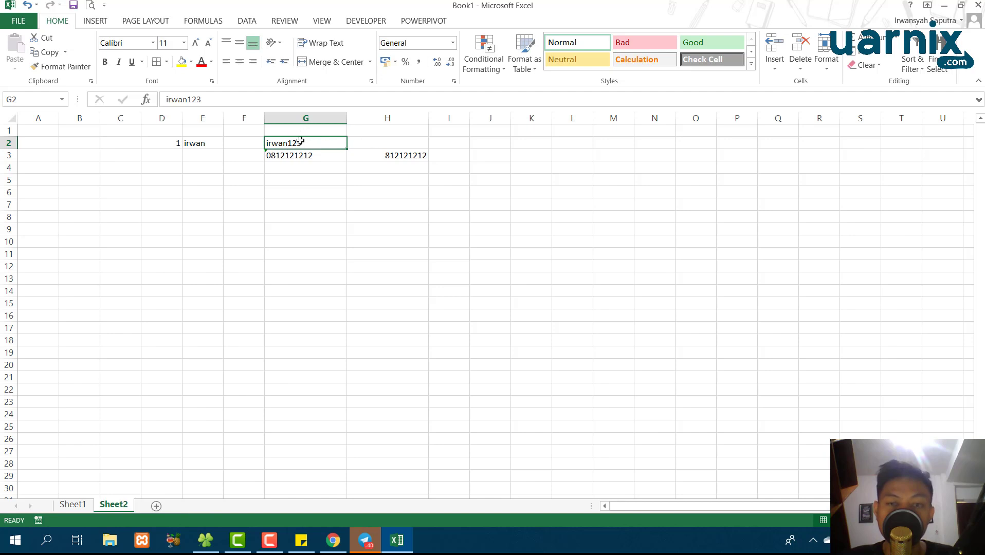
click(389, 143)
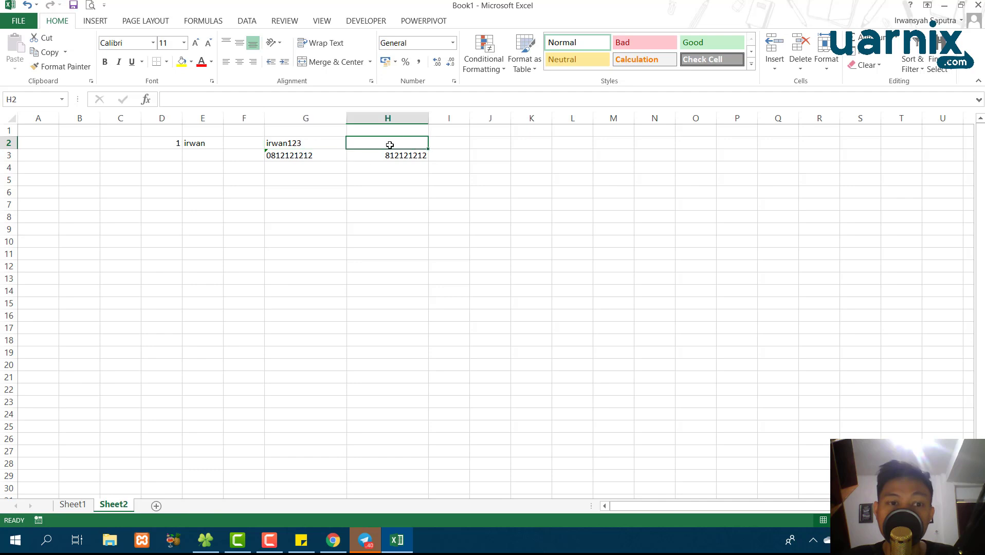
click(310, 154)
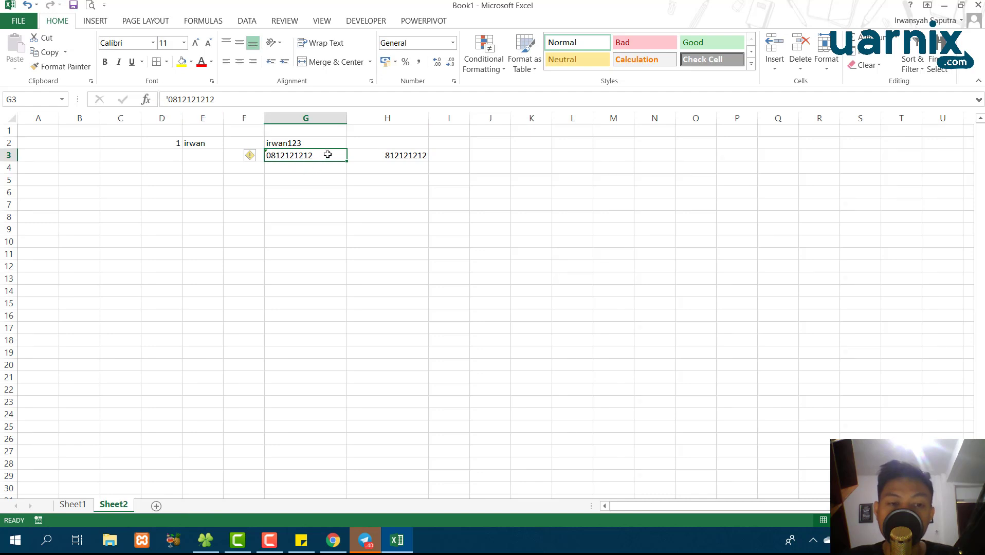
double_click(281, 155)
drag(271, 157, 267, 155)
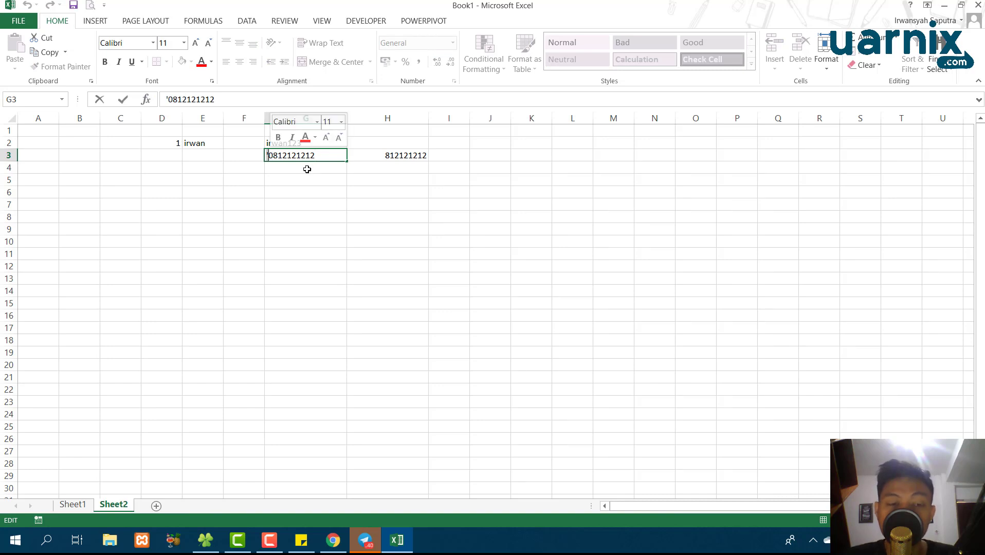
Delete G3's apostrophe so it becomes the number 812121212, then compare with H3.
key(Delete)
key(Return)
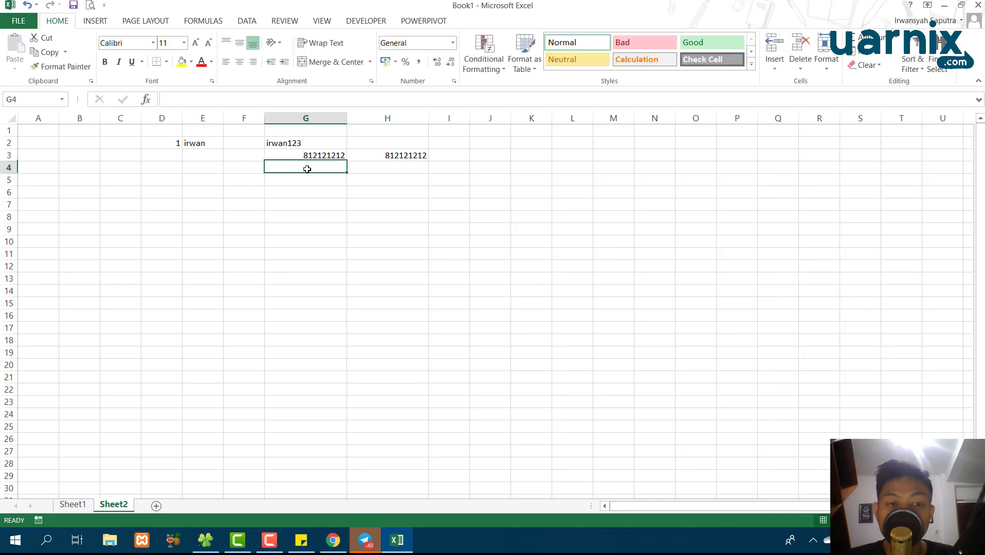
click(303, 155)
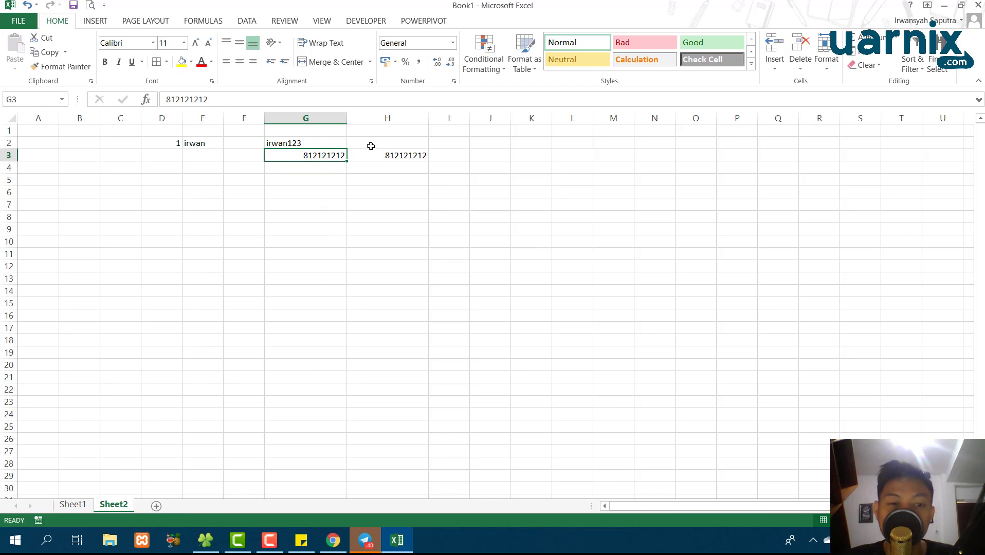
click(413, 159)
click(324, 153)
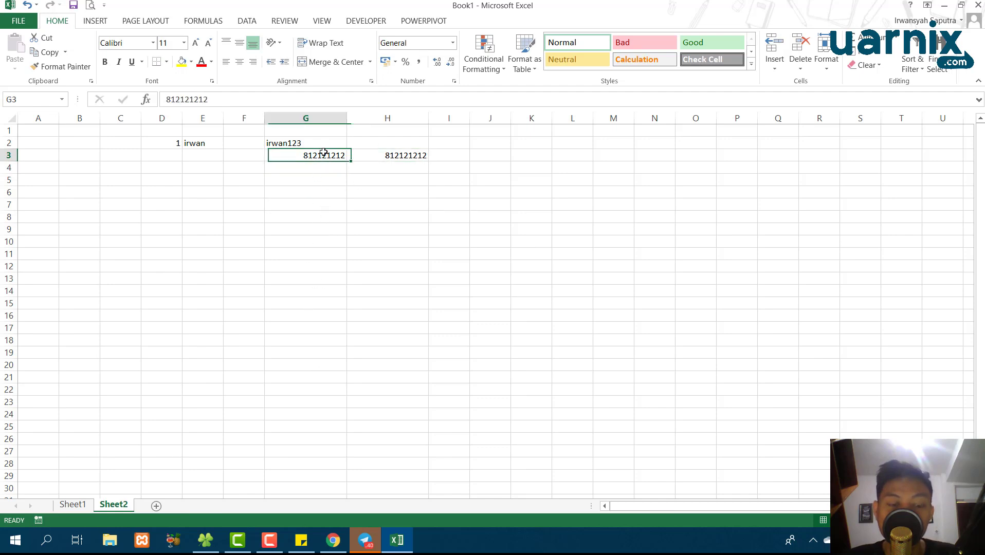
drag(346, 161, 353, 432)
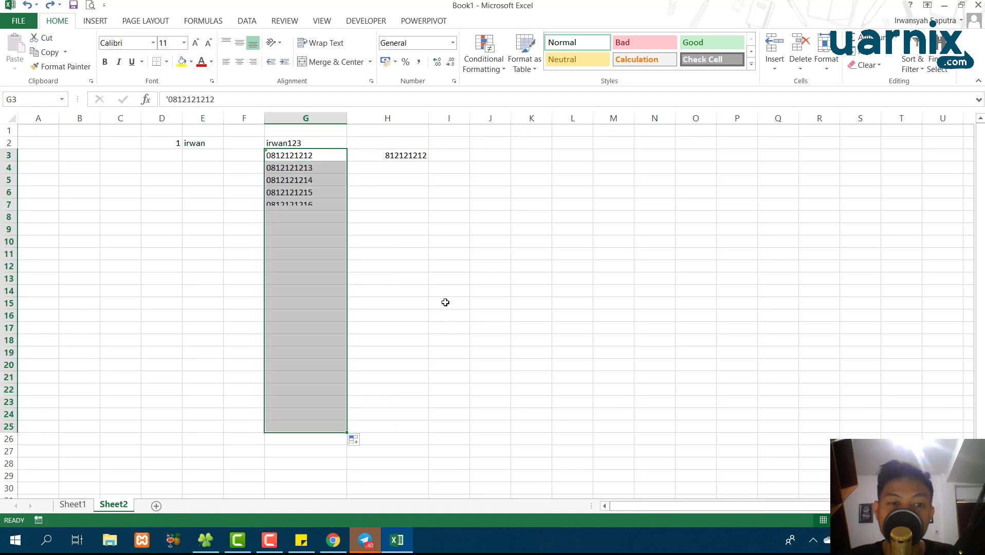
click(421, 171)
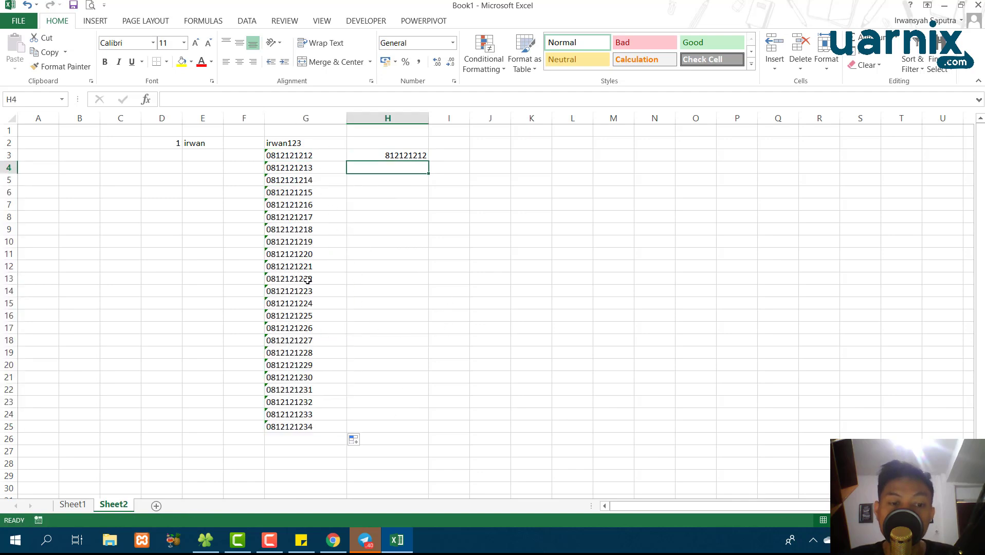
double_click(319, 158)
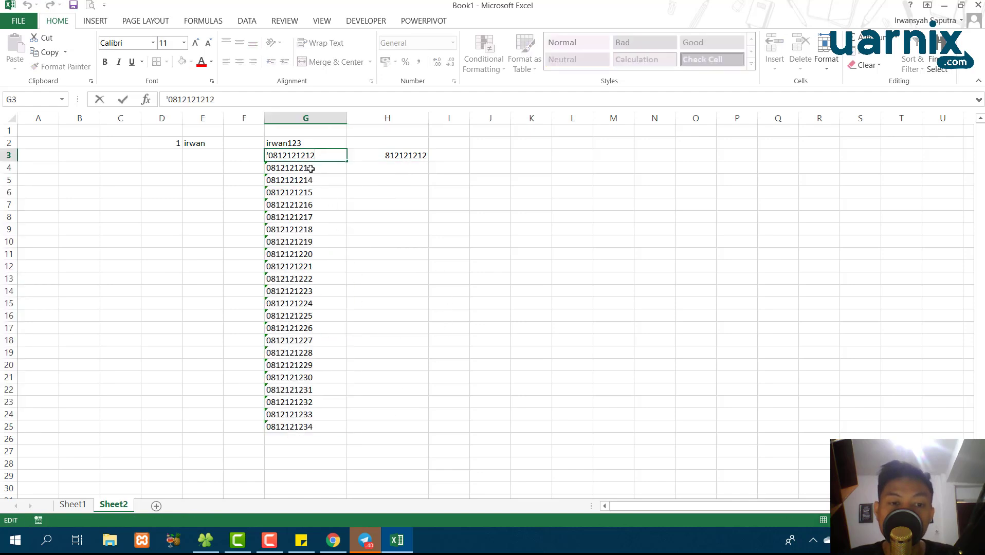
click(312, 167)
double_click(311, 167)
key(Return)
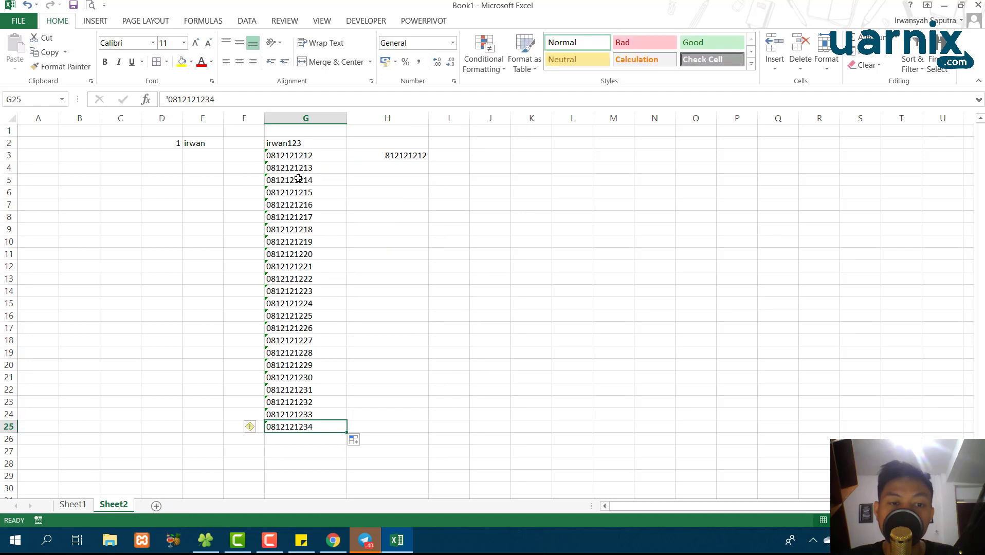
click(406, 155)
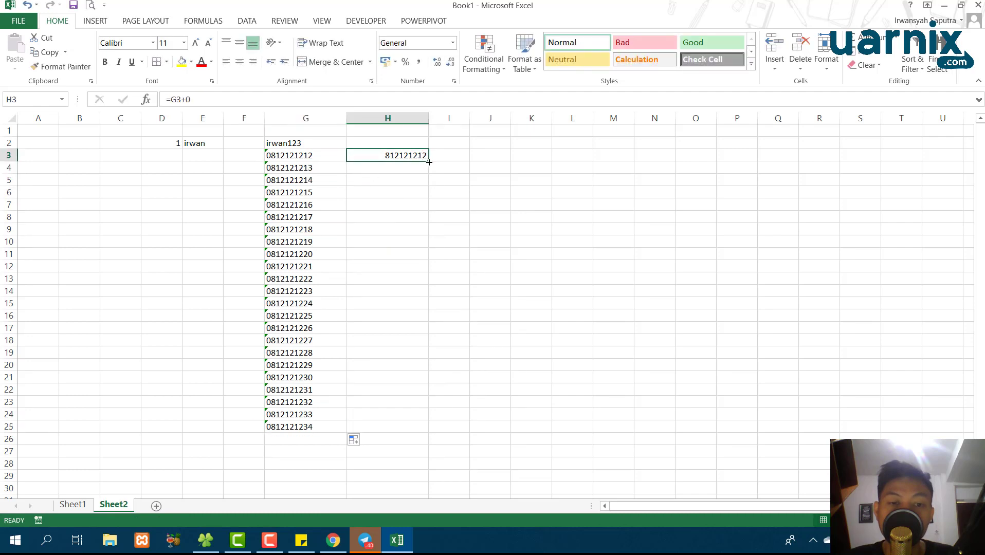
Fill the =G3+0 formula from H3 down to H25, then verify the values 812121212 through 812121234.
drag(428, 161, 416, 433)
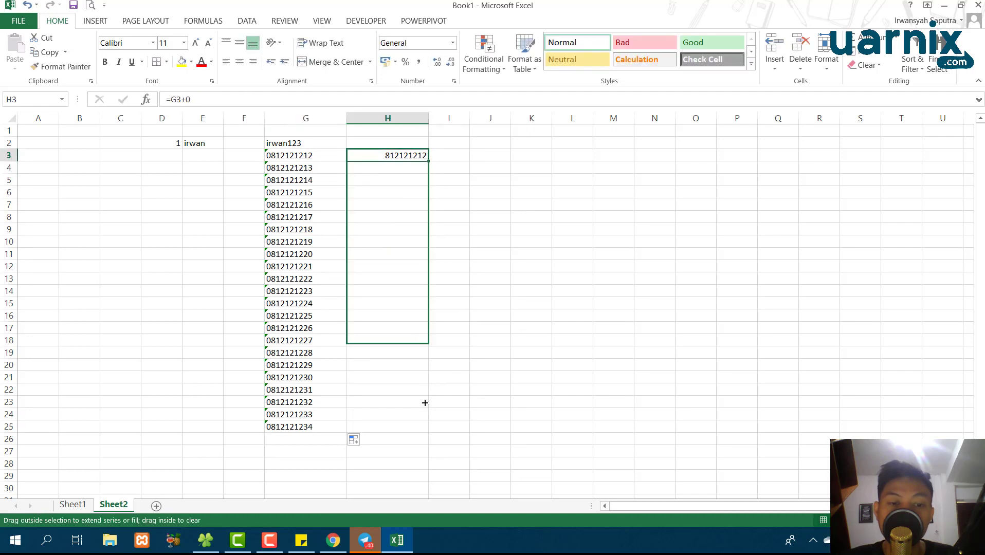
click(496, 327)
click(422, 156)
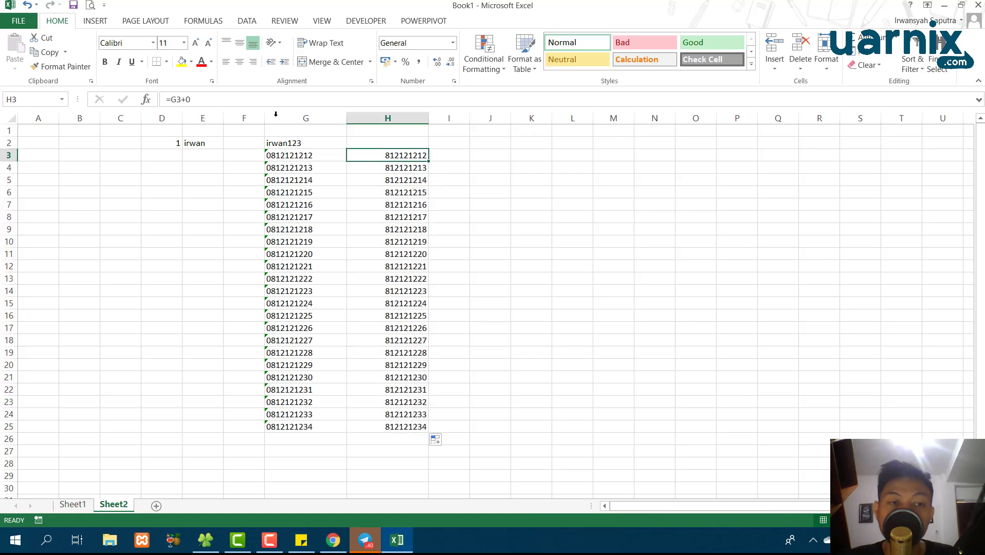
click(421, 176)
click(402, 440)
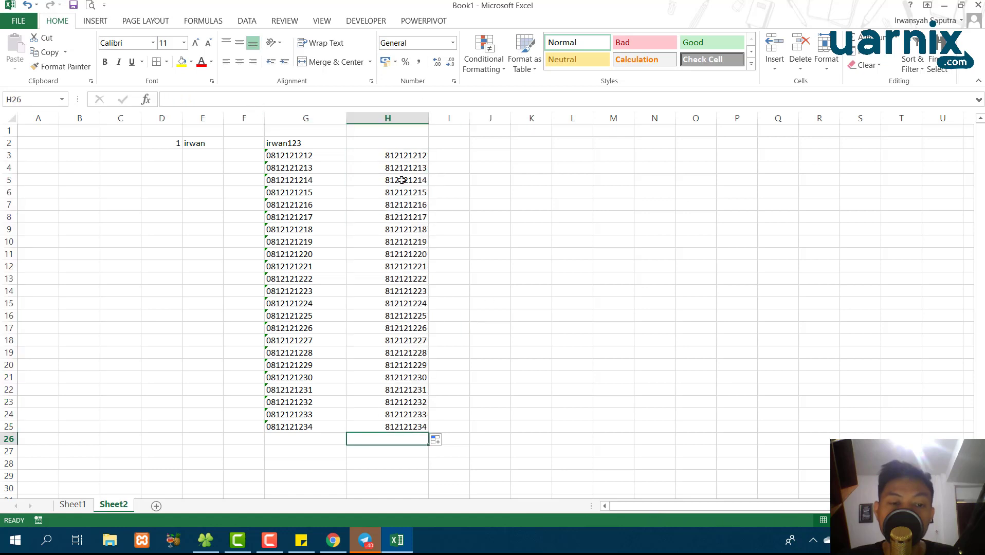
click(305, 159)
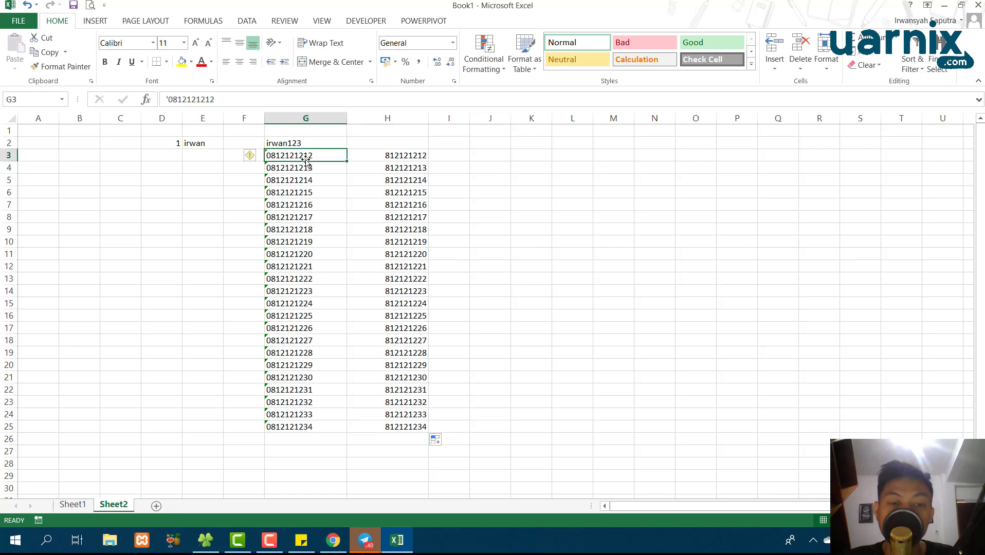
click(294, 166)
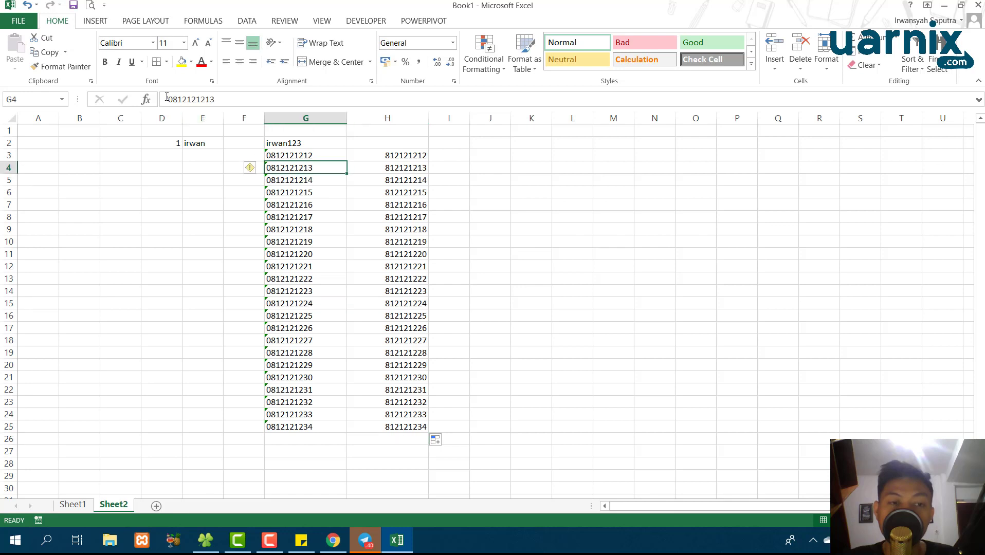
click(319, 178)
click(339, 205)
scroll(329, 257, down, 1)
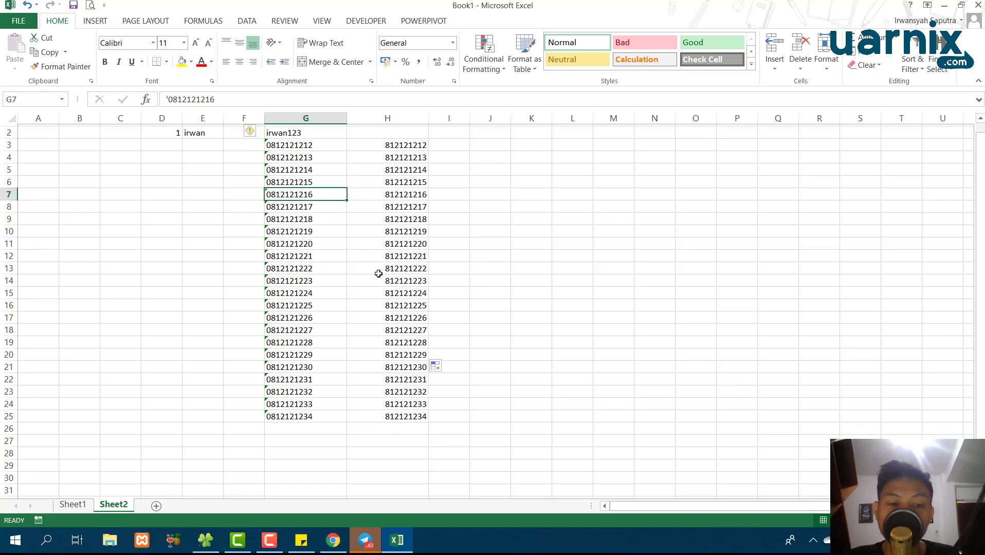
scroll(378, 273, down, 4)
scroll(401, 267, up, 4)
click(295, 142)
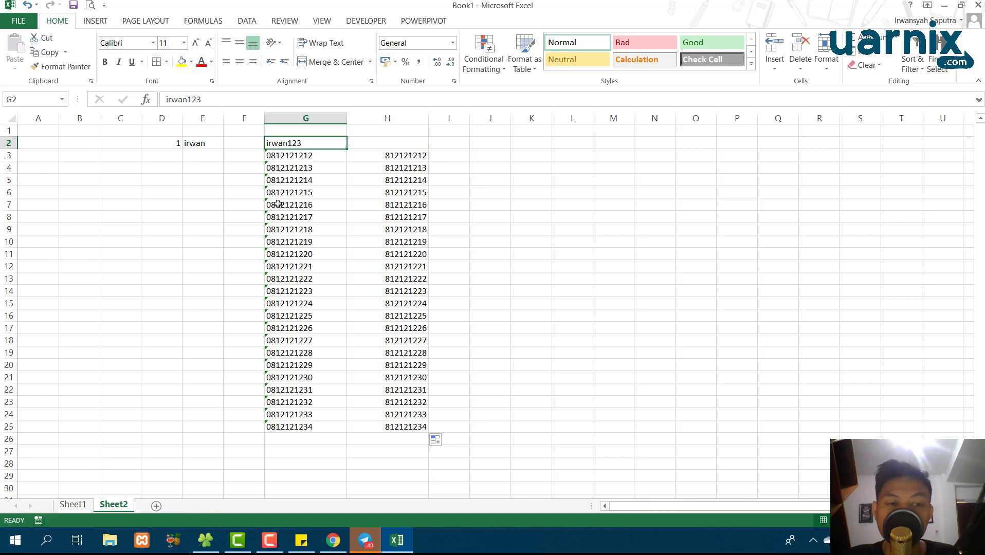
click(168, 143)
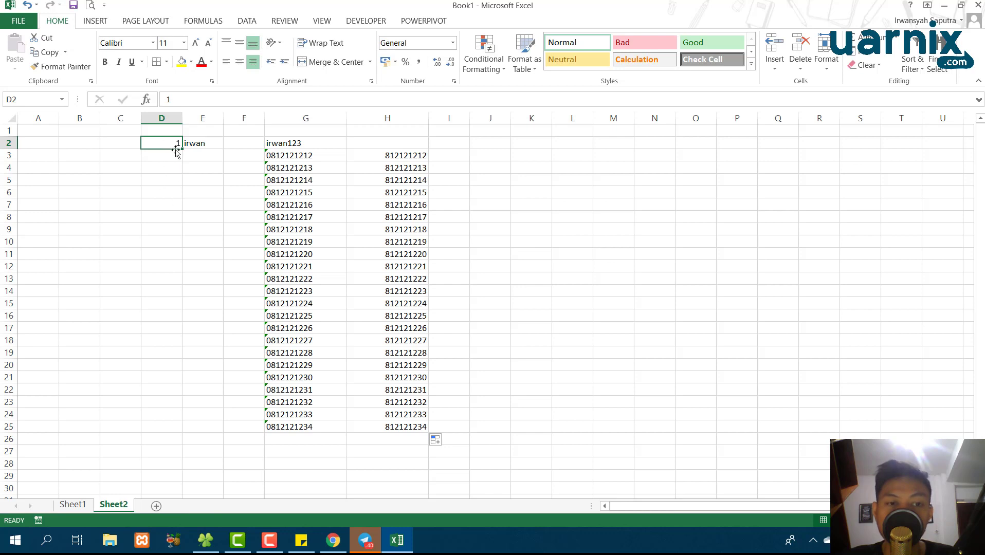
click(212, 142)
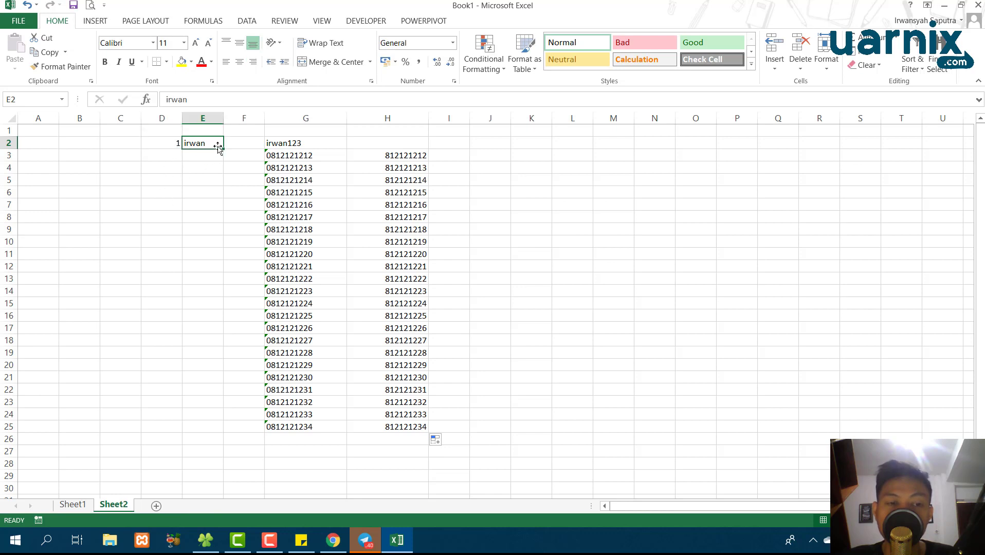
click(304, 143)
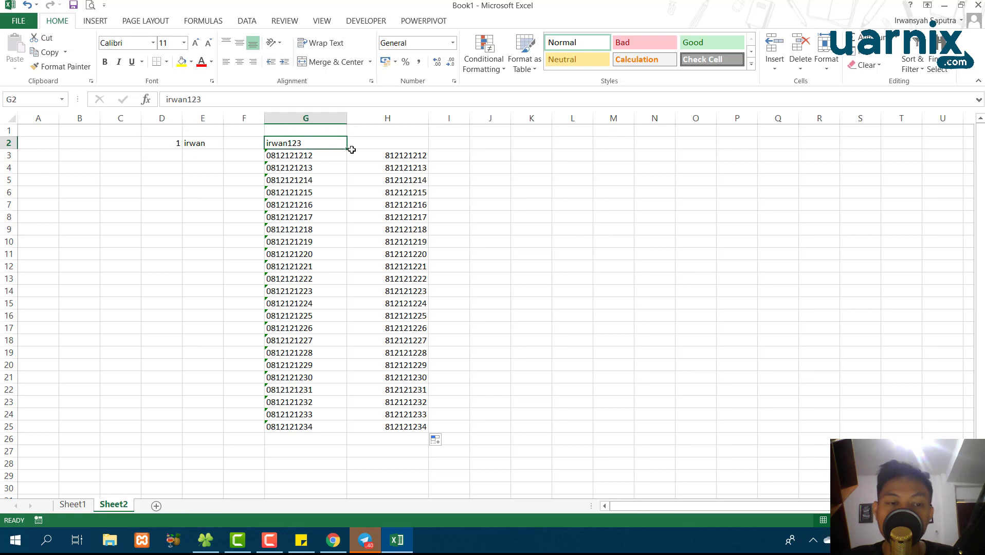
click(332, 154)
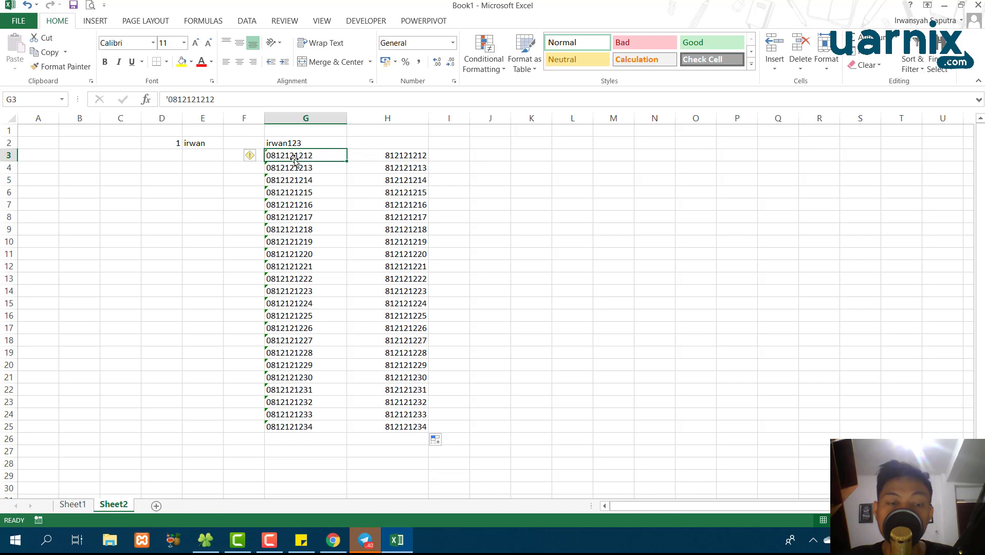
click(170, 99)
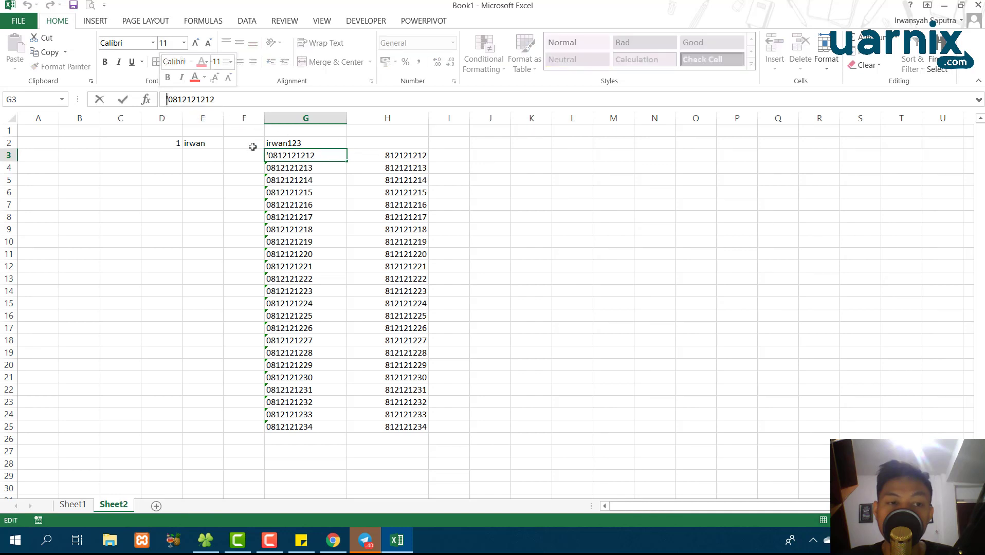
key(Escape)
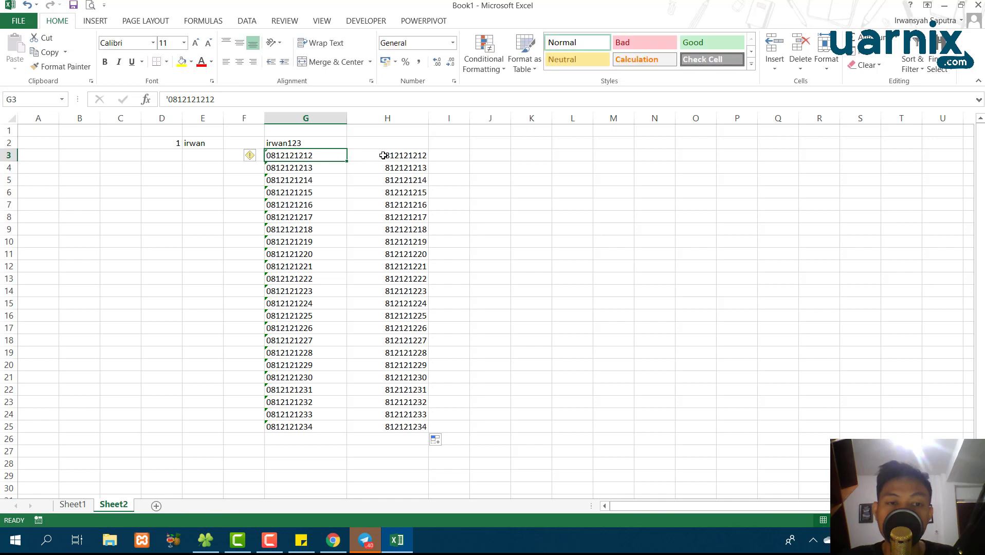
click(383, 156)
click(303, 155)
click(402, 157)
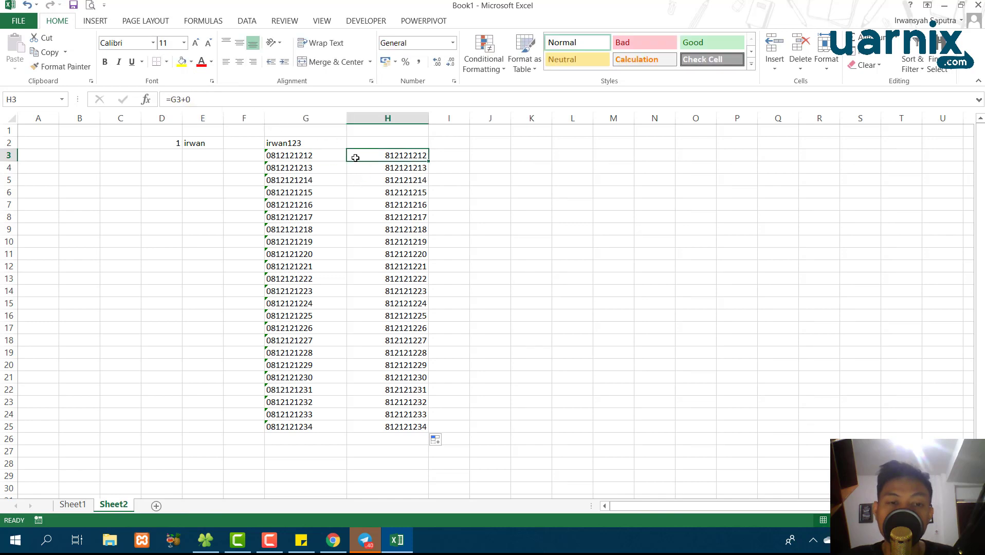
click(315, 156)
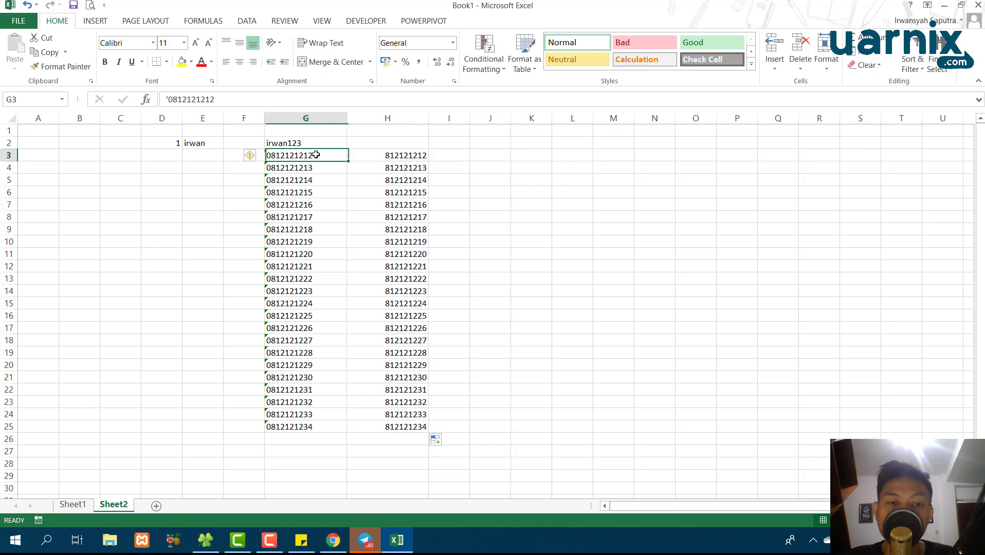
click(389, 156)
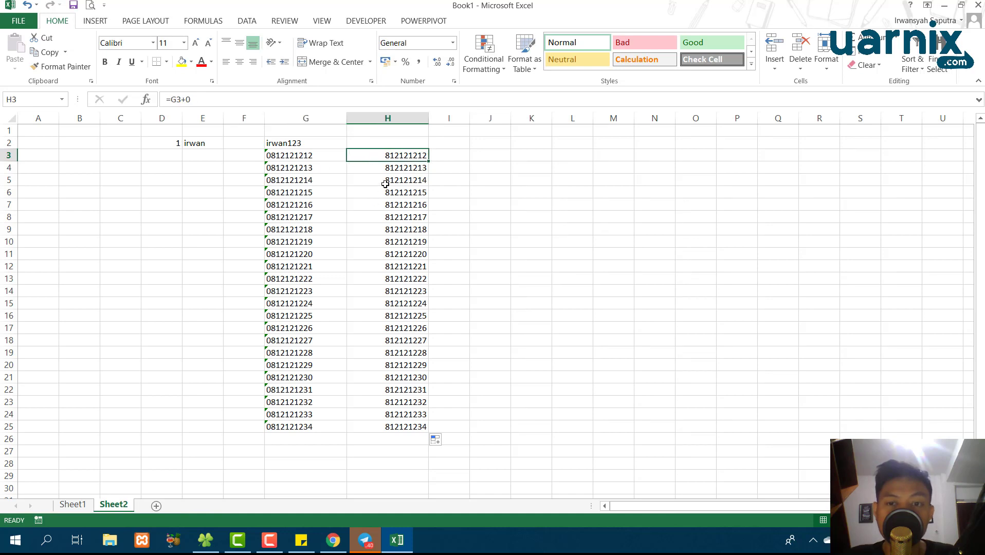